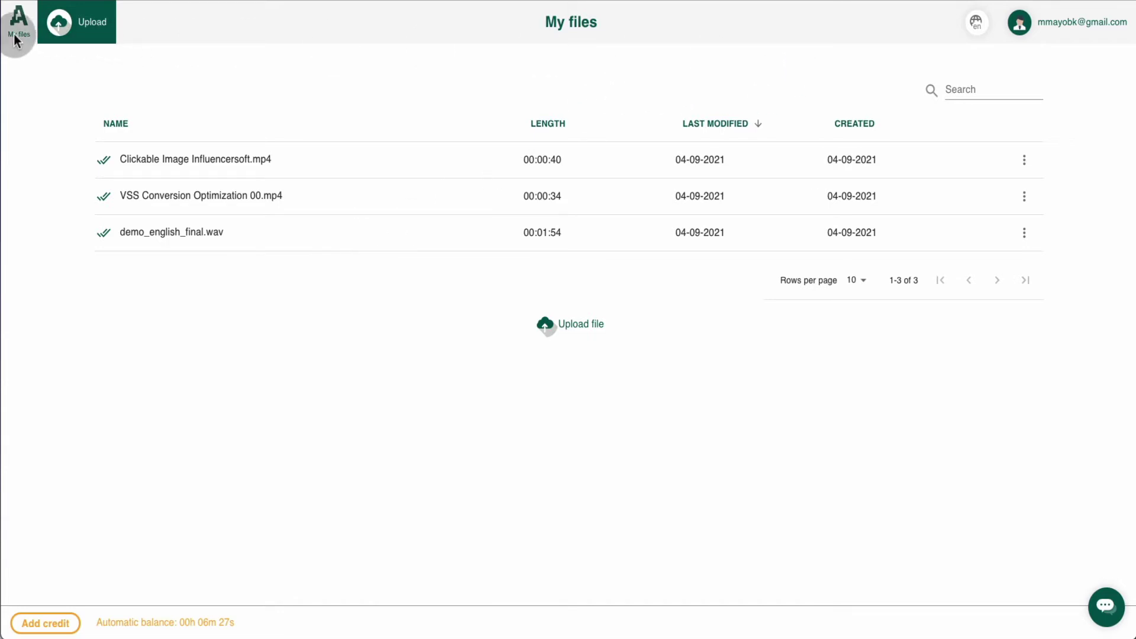
Try the interface language in Dutch and French, and return it to English
click(515, 363)
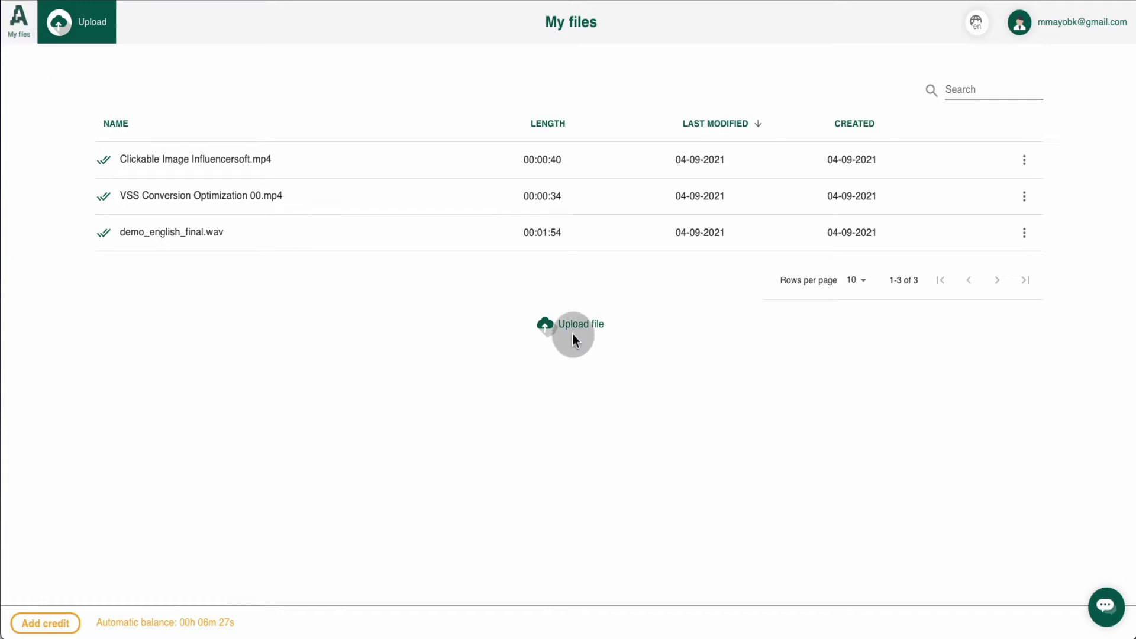
click(975, 26)
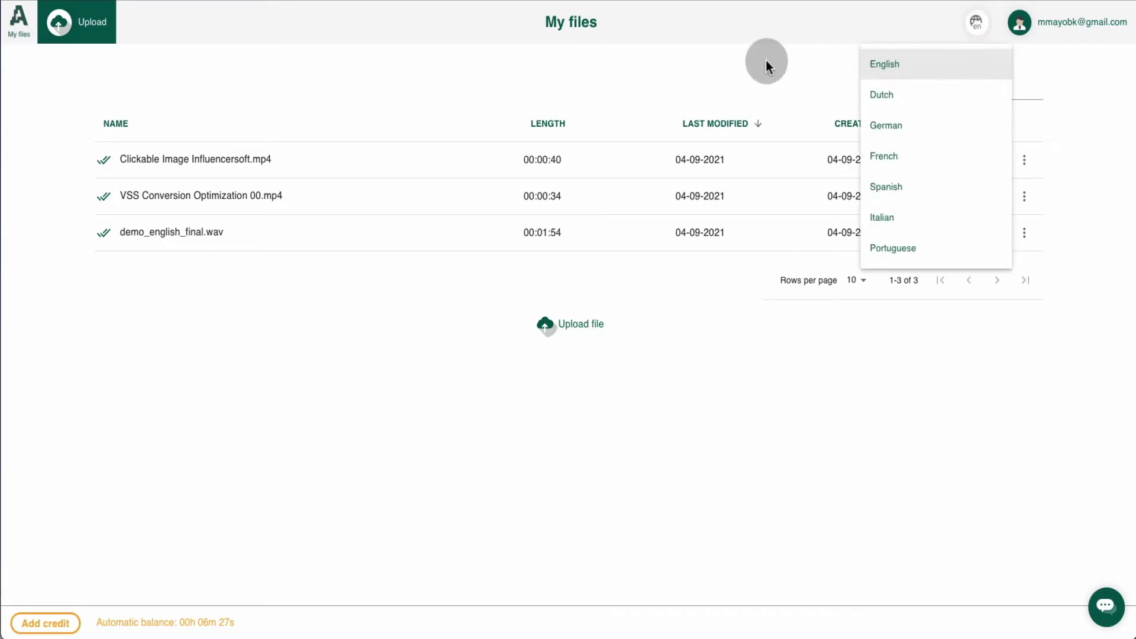
click(884, 95)
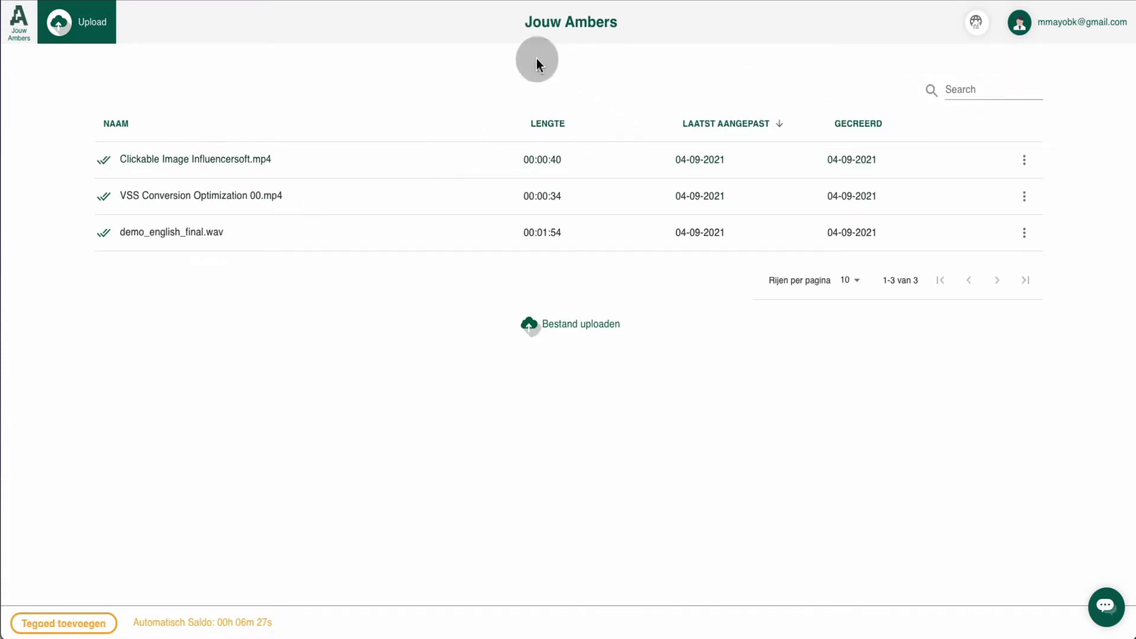
click(976, 24)
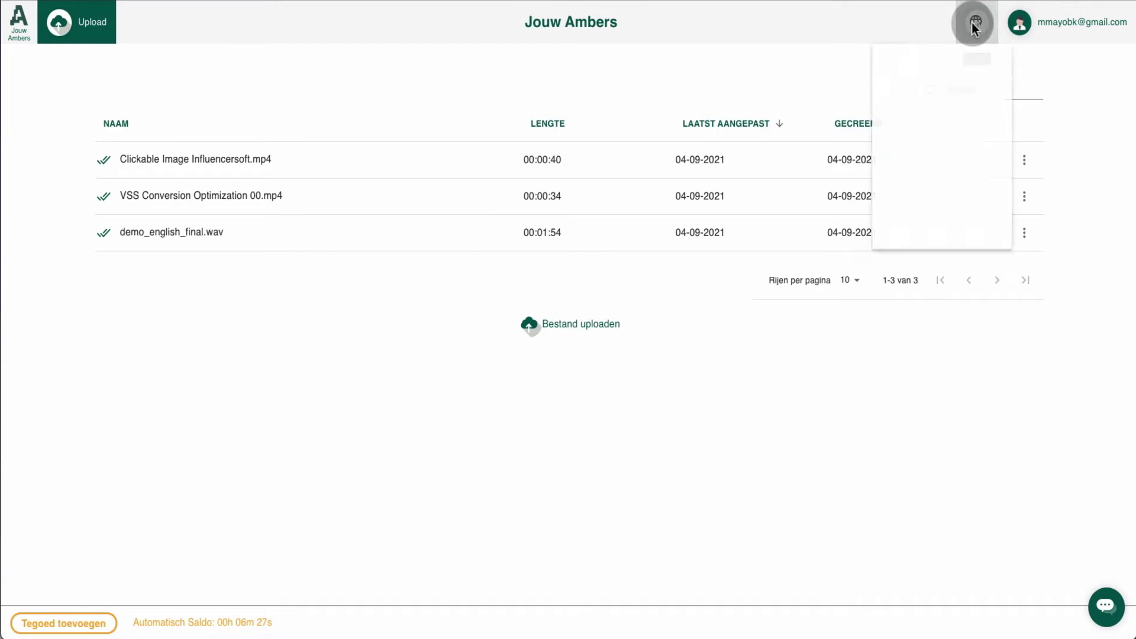
click(888, 160)
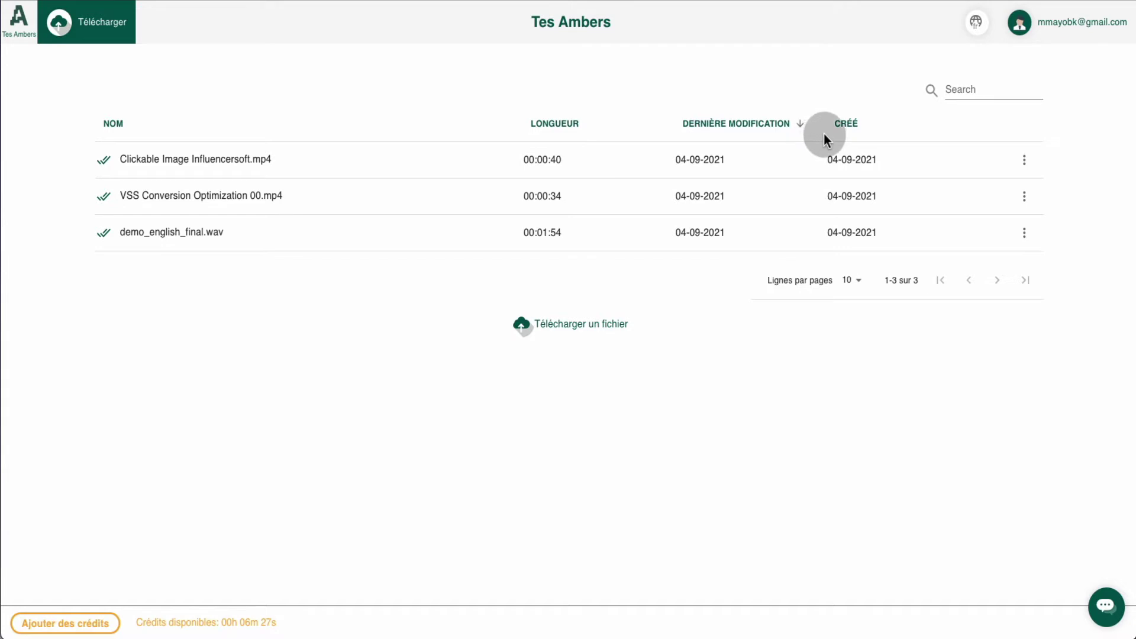
click(976, 24)
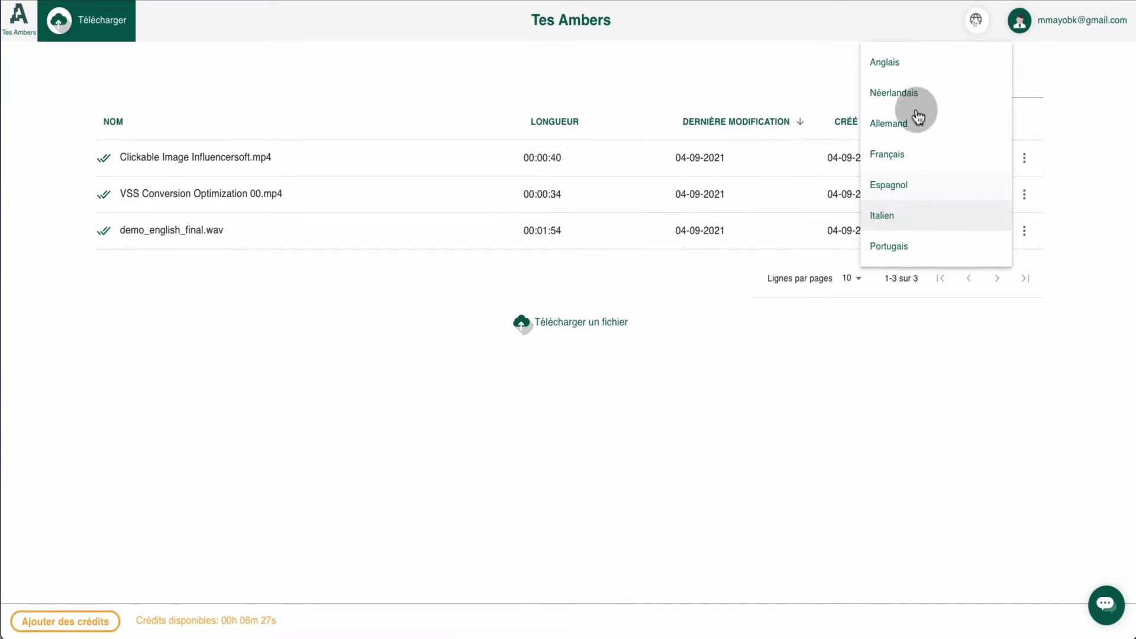
click(897, 64)
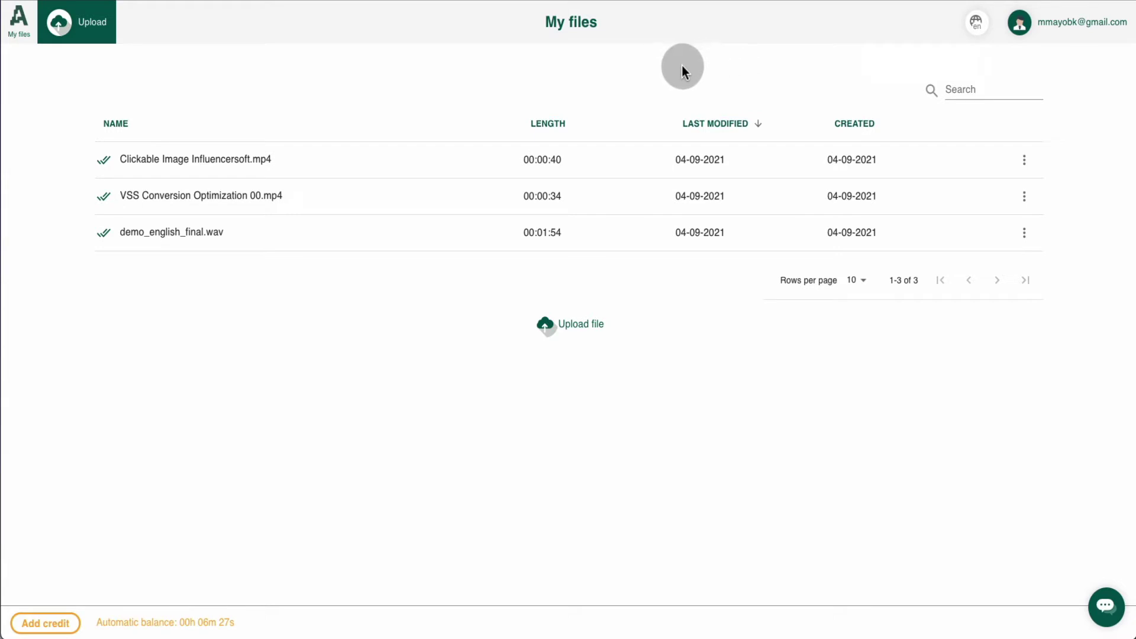
View the available account options and dismiss them
click(1019, 25)
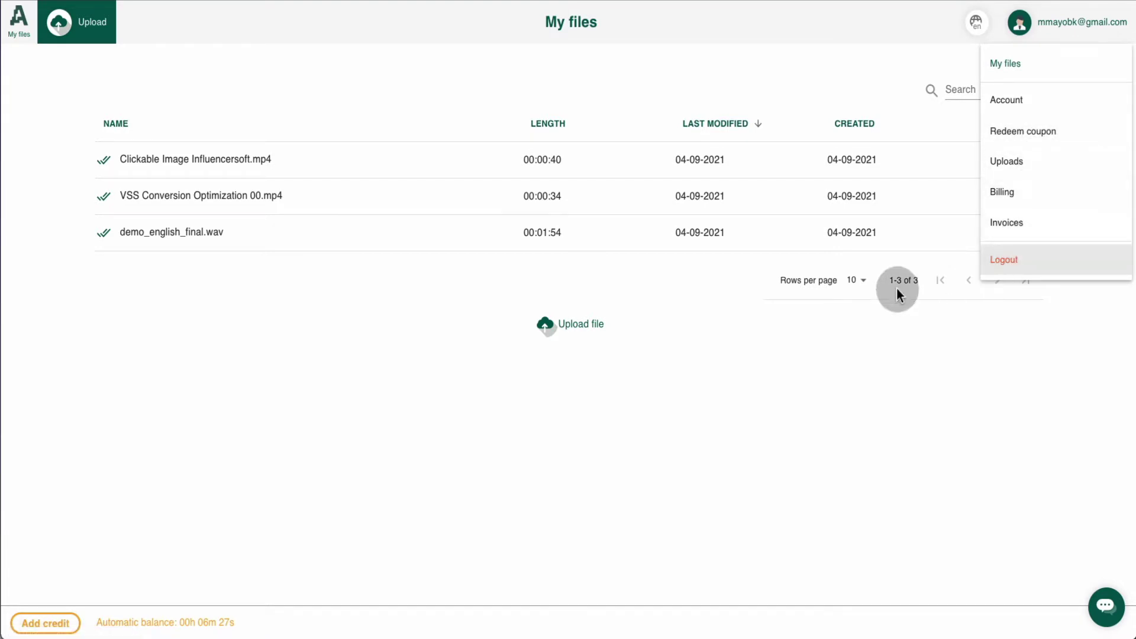
click(627, 281)
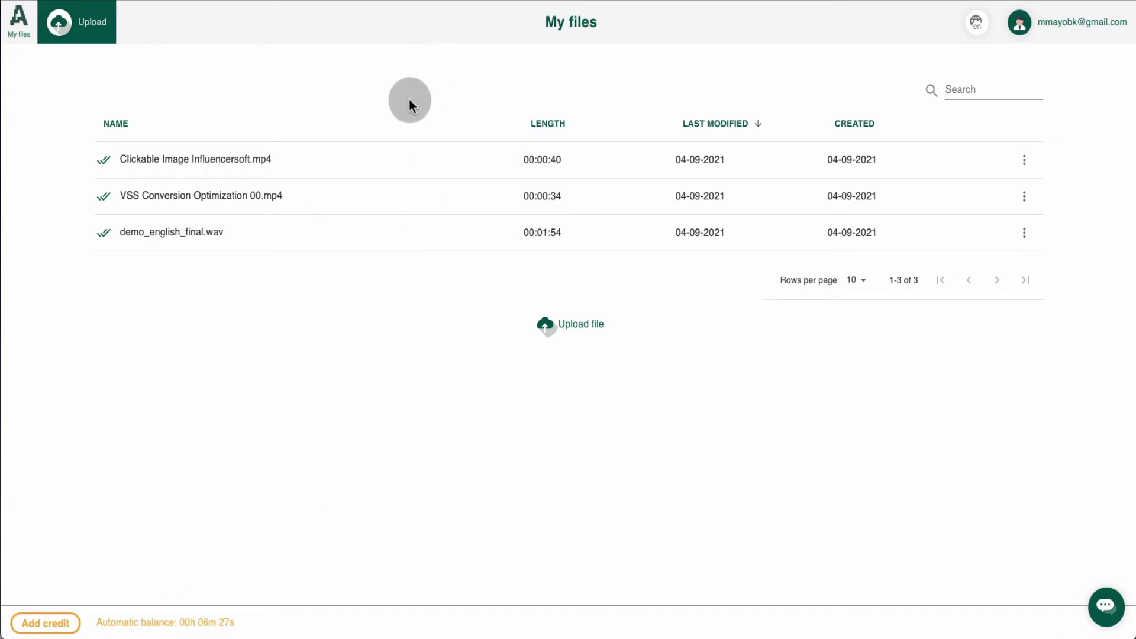
Upload the video file VSS Immanent List 00.mp4 from the Downloads folder
click(577, 331)
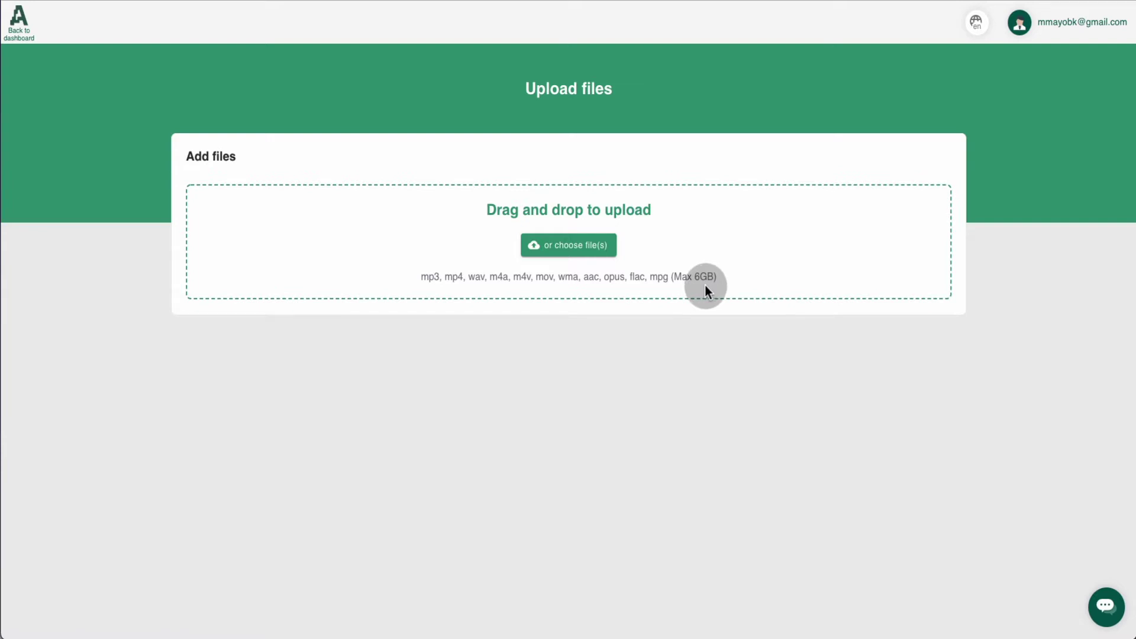
click(565, 253)
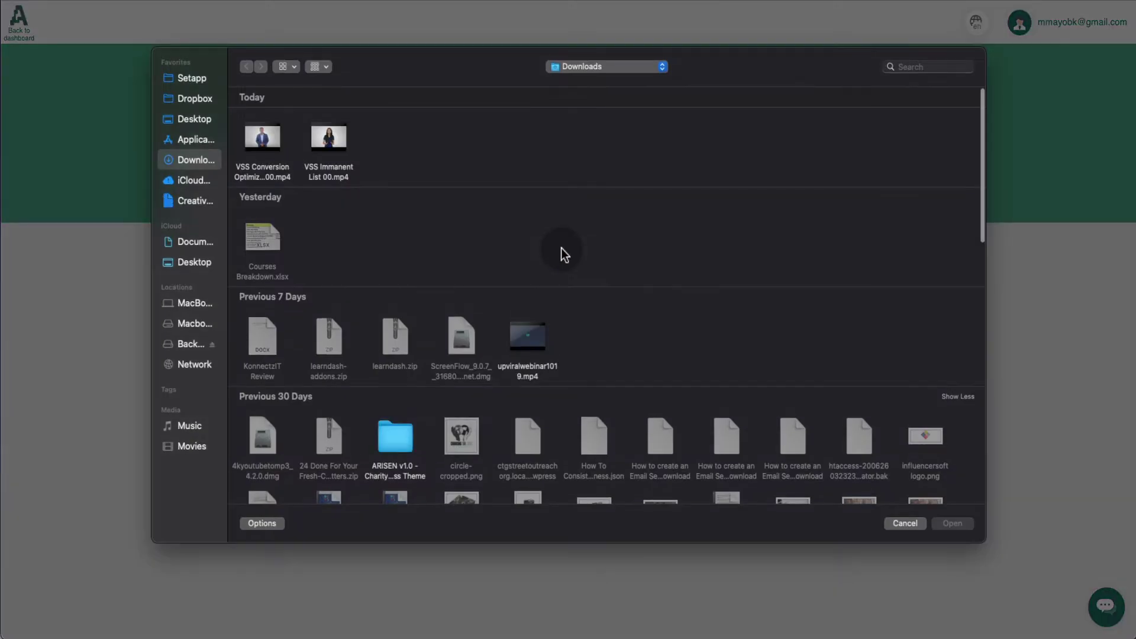
click(256, 133)
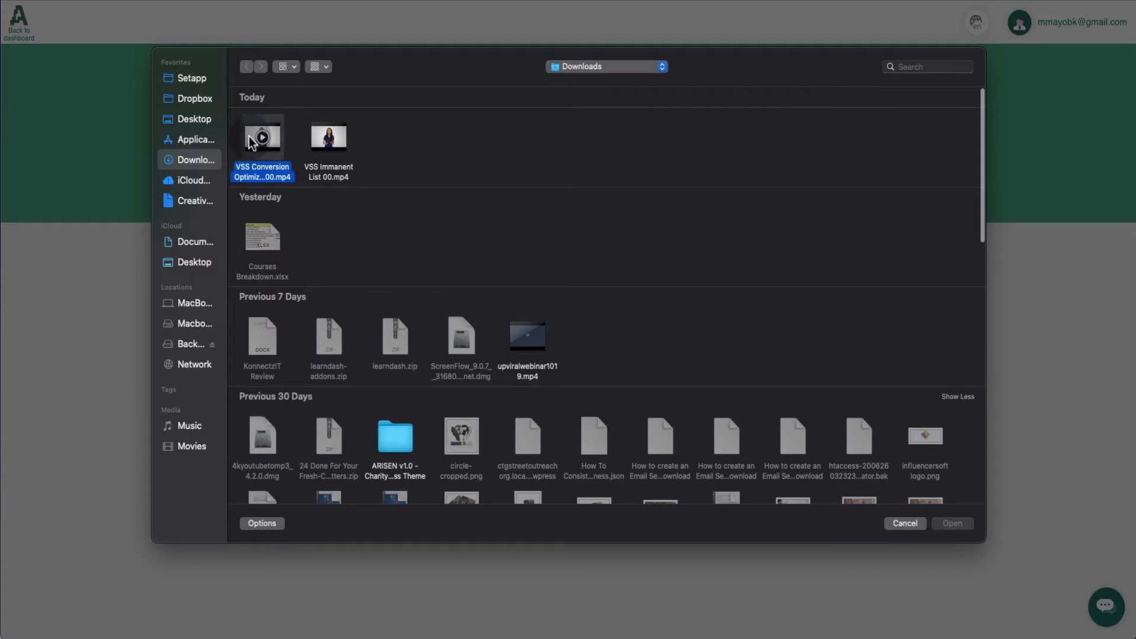
click(317, 143)
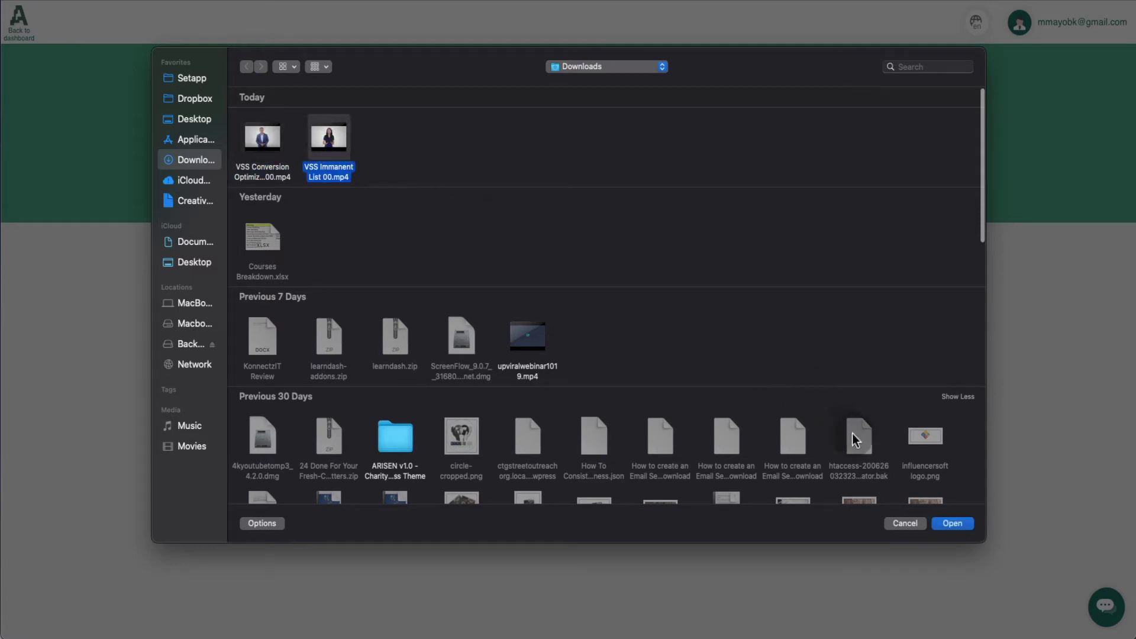
click(945, 522)
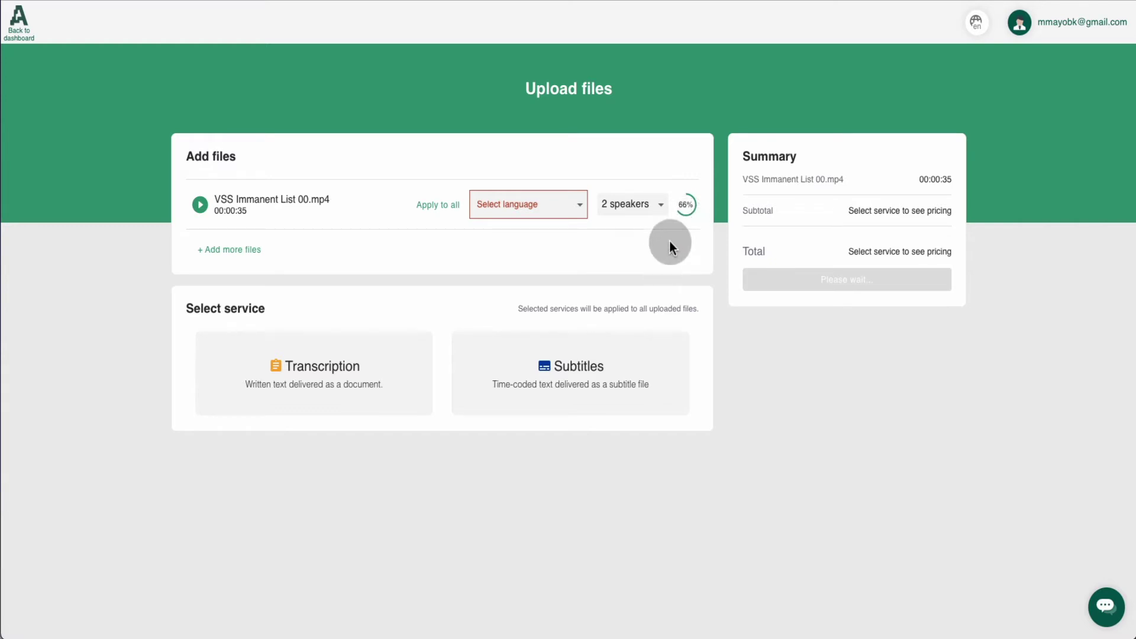
Set the uploaded video's language to English (all accents) and its speaker count to 1 speaker
click(529, 218)
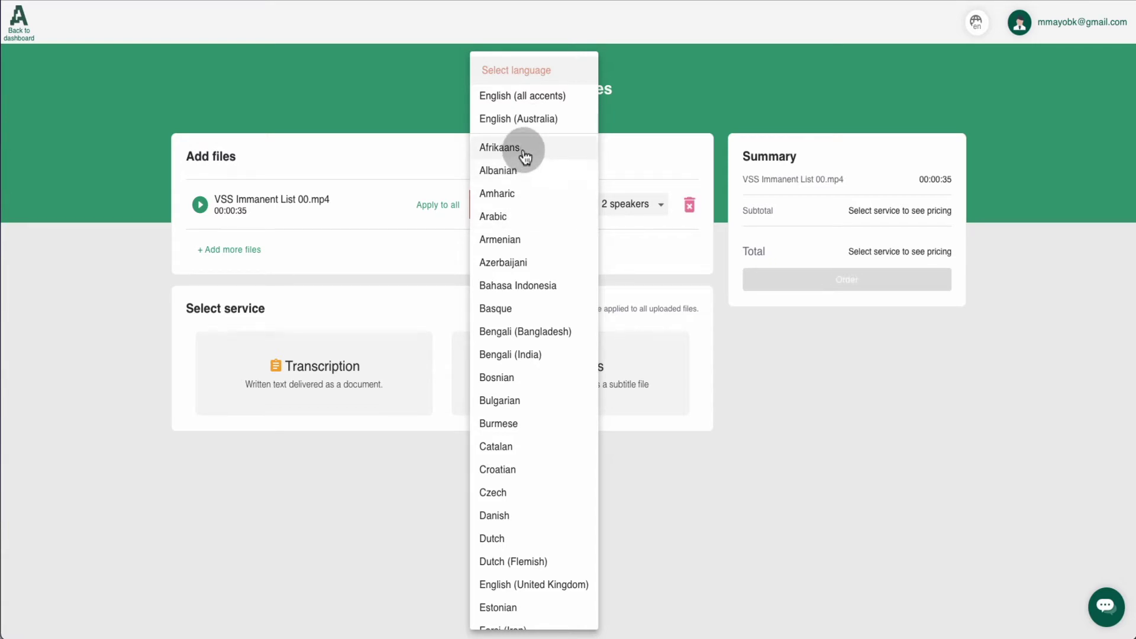
click(558, 97)
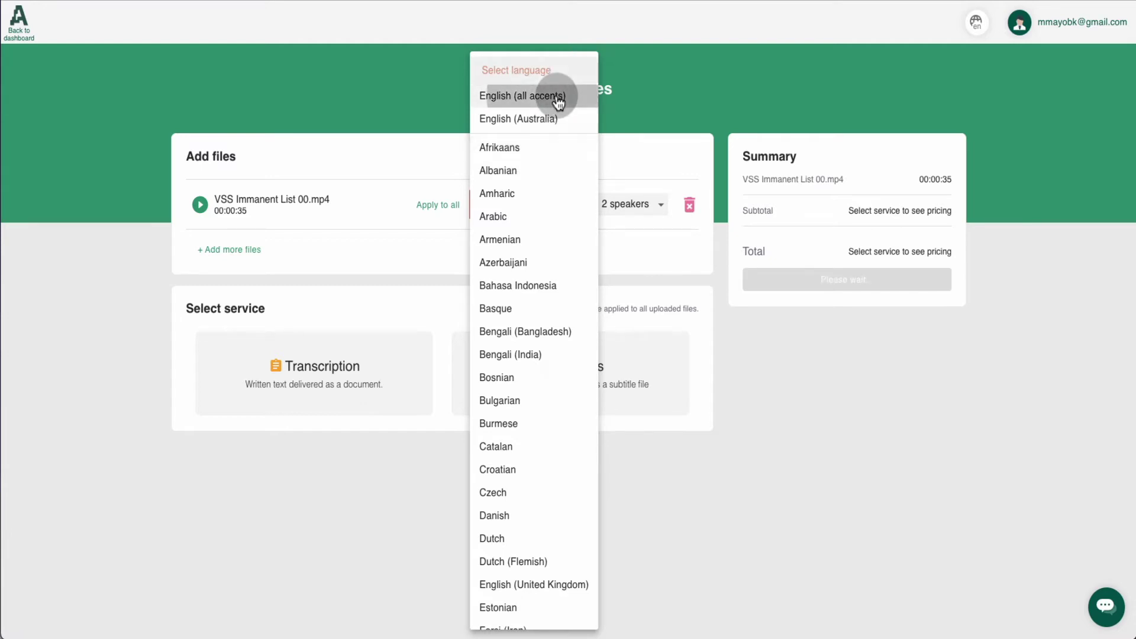
click(647, 208)
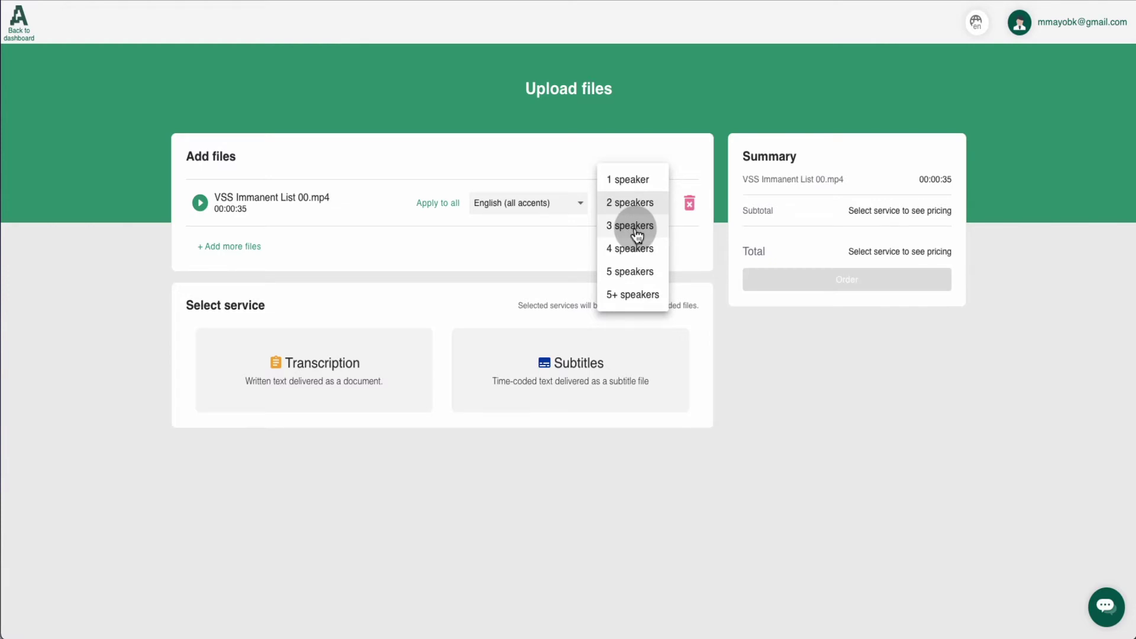
click(629, 187)
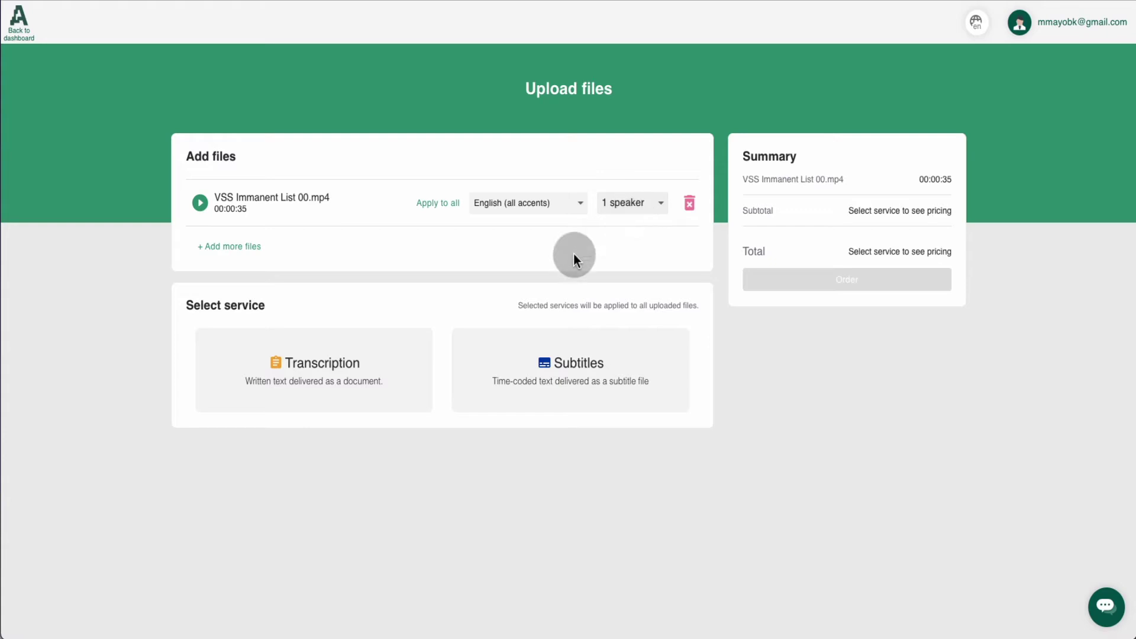
Compare the Transcription and Subtitles services, and order the automatic Transcription for the uploaded video
click(313, 368)
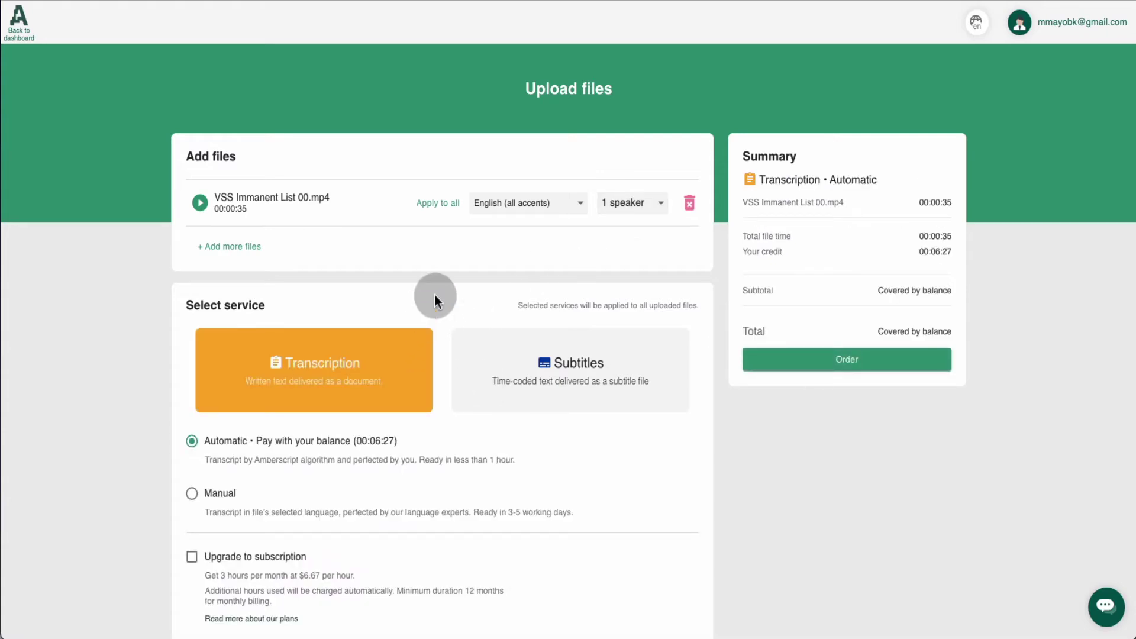
scroll(434, 295, down, 1)
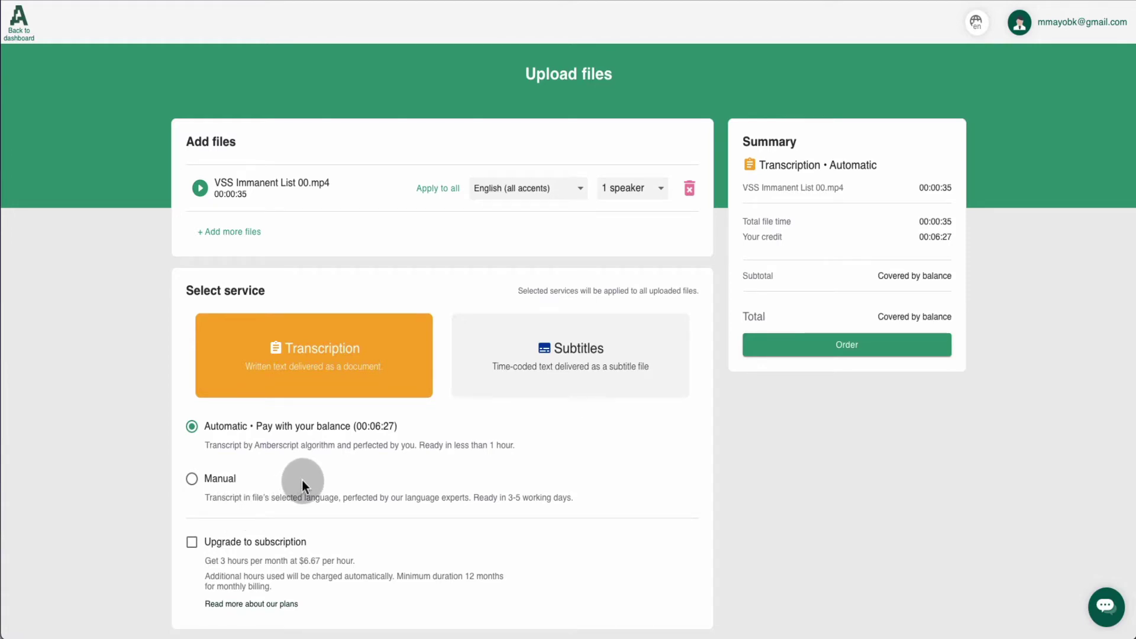
click(594, 371)
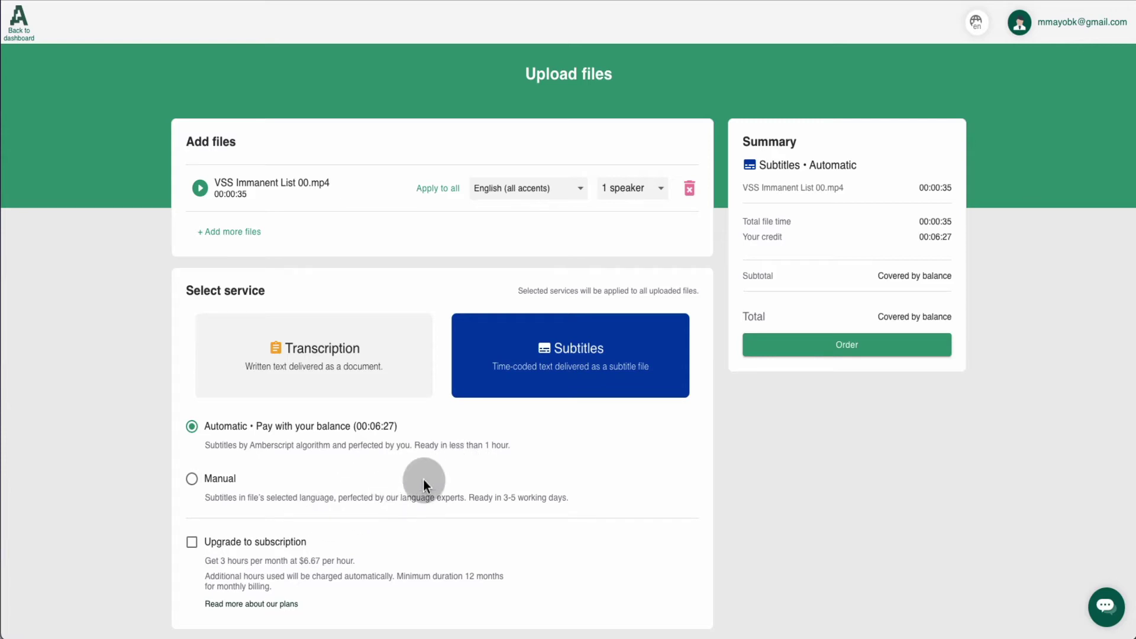
click(325, 363)
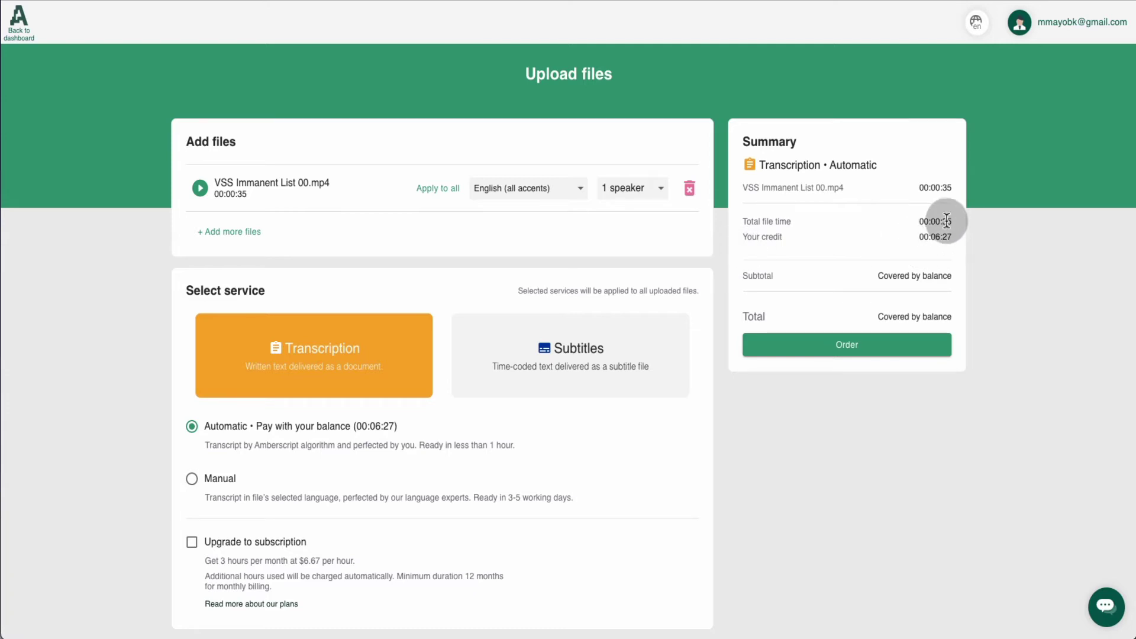
click(838, 353)
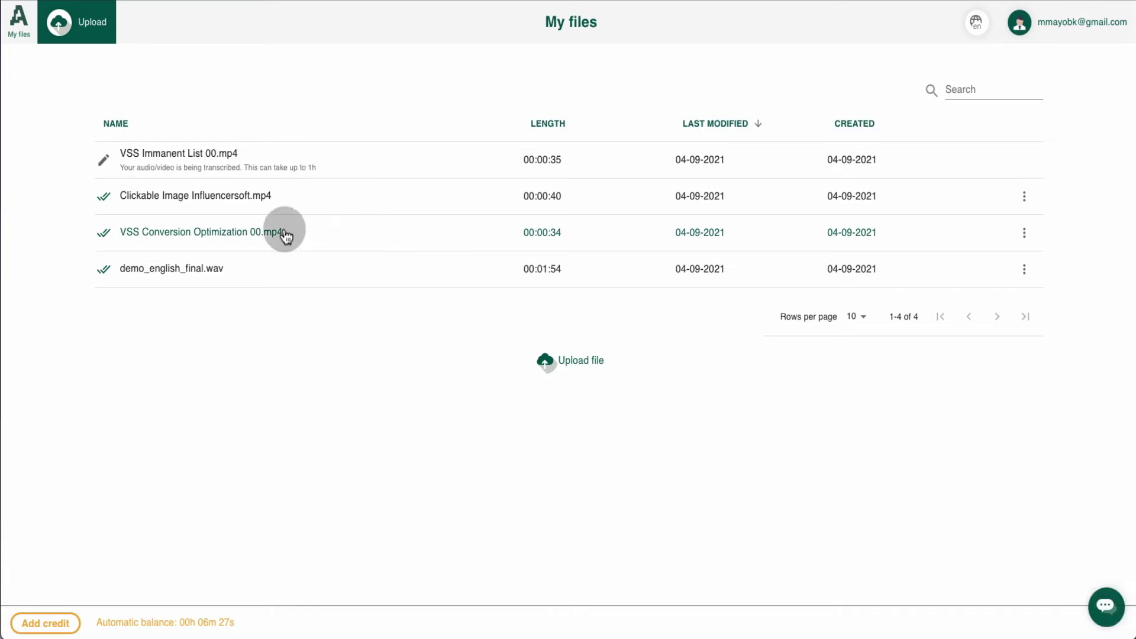
View the transcript of Clickable Image Influencersoft.mp4 and return to the file list
click(212, 202)
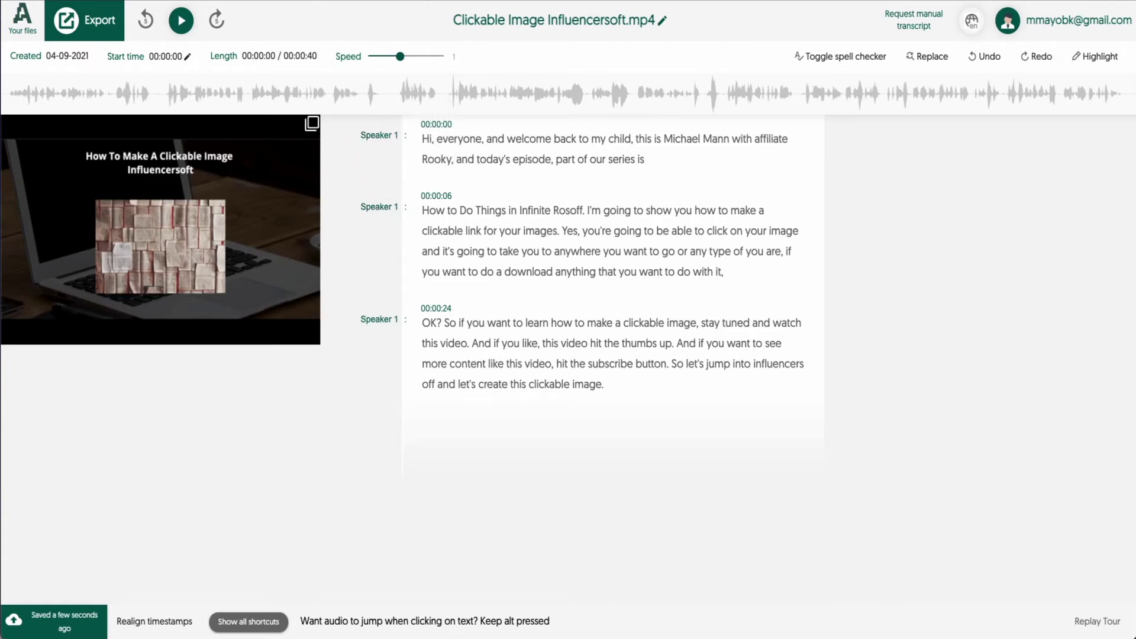
click(23, 18)
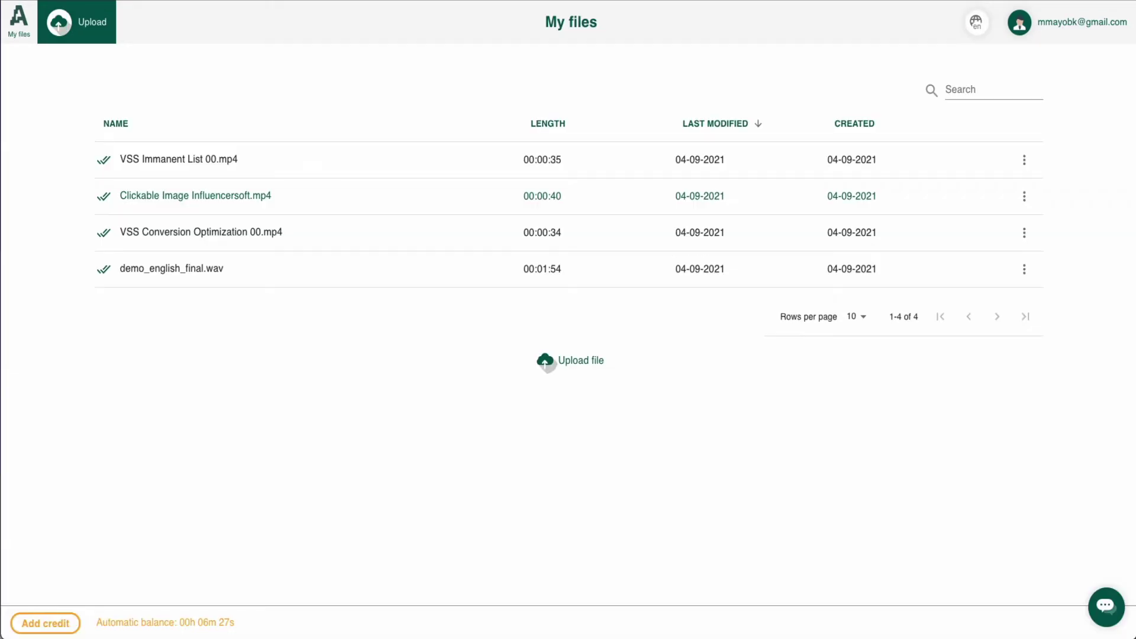
Open the VSS Immanent List 00.mp4 transcript and preview its playback, moving the position to 00:00:13
click(176, 161)
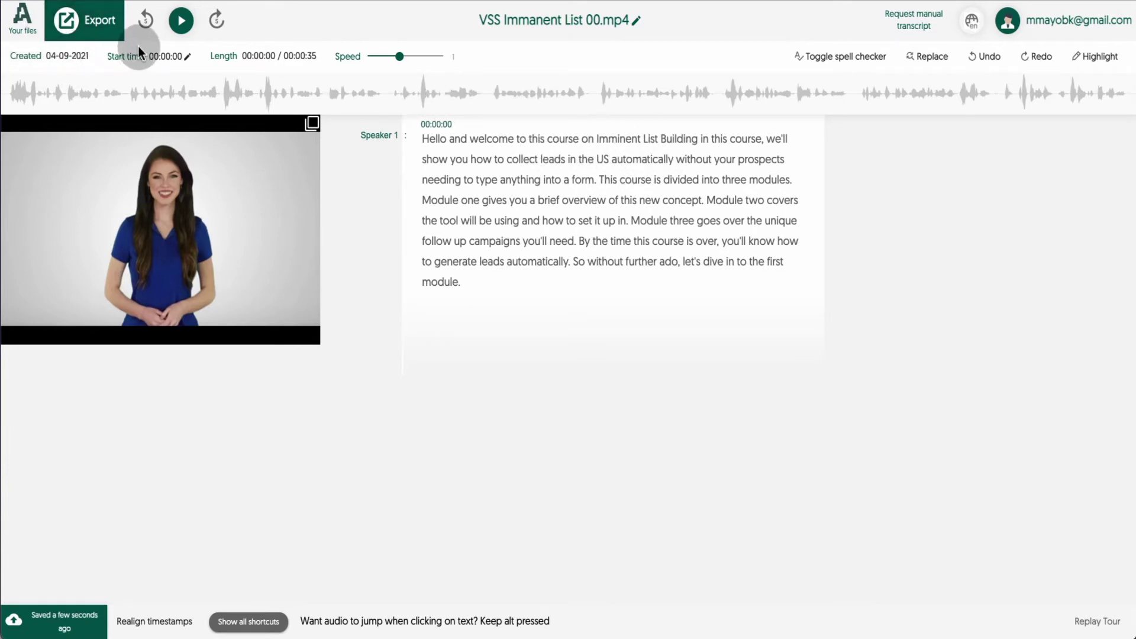
click(181, 21)
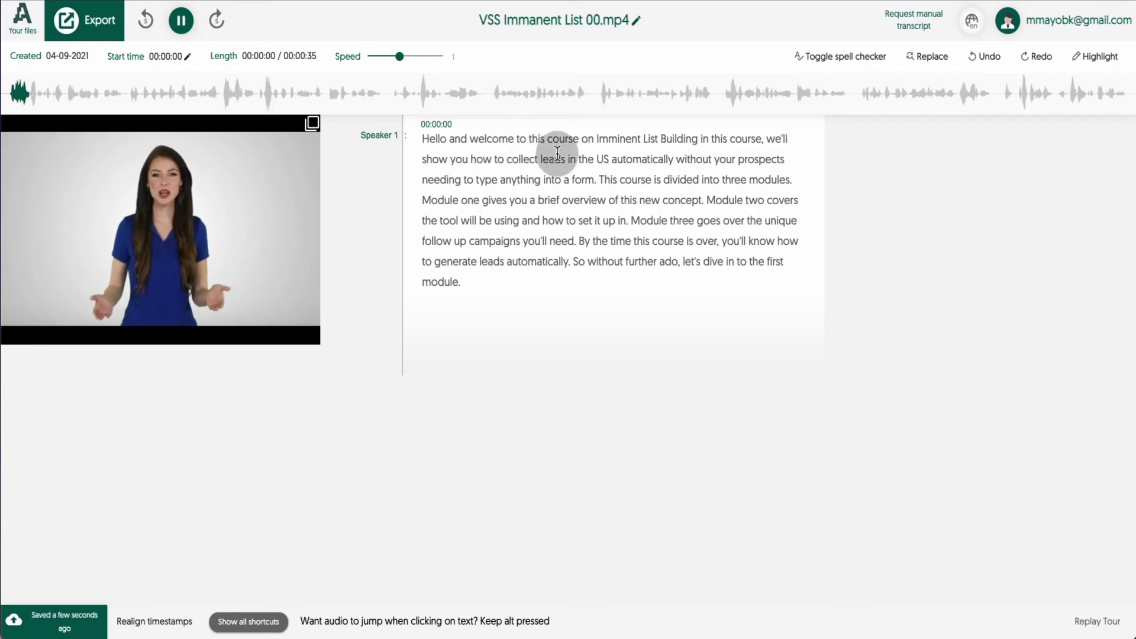
click(181, 23)
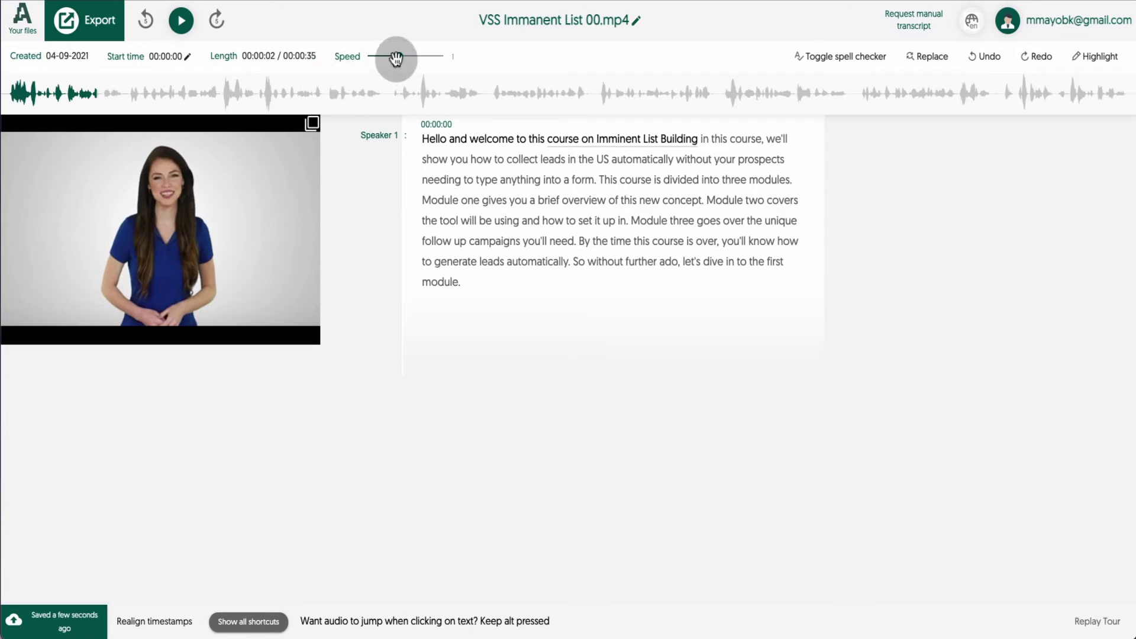
drag(396, 57, 400, 57)
click(424, 97)
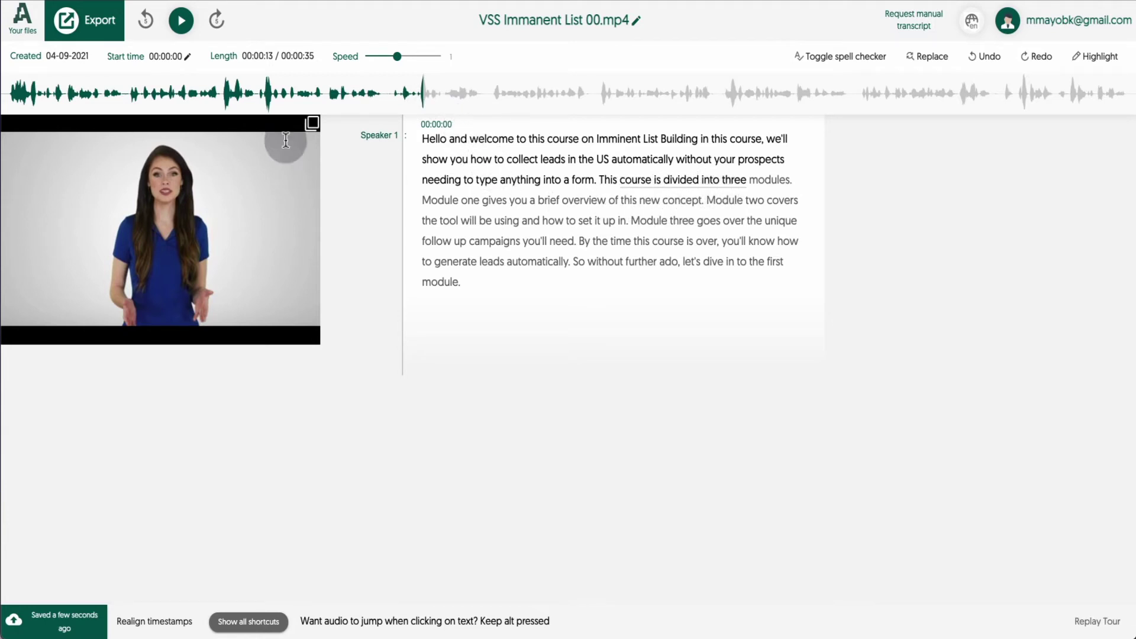
Examine the subtitle export options for this transcript, including the file format choices, and close them without exporting
click(66, 24)
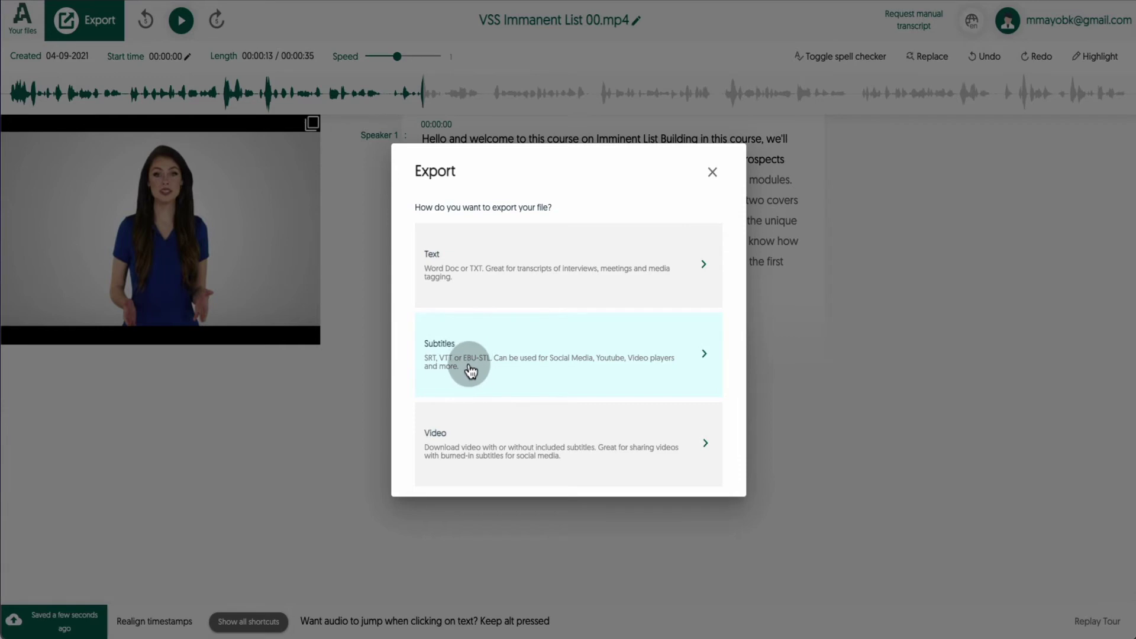
click(490, 367)
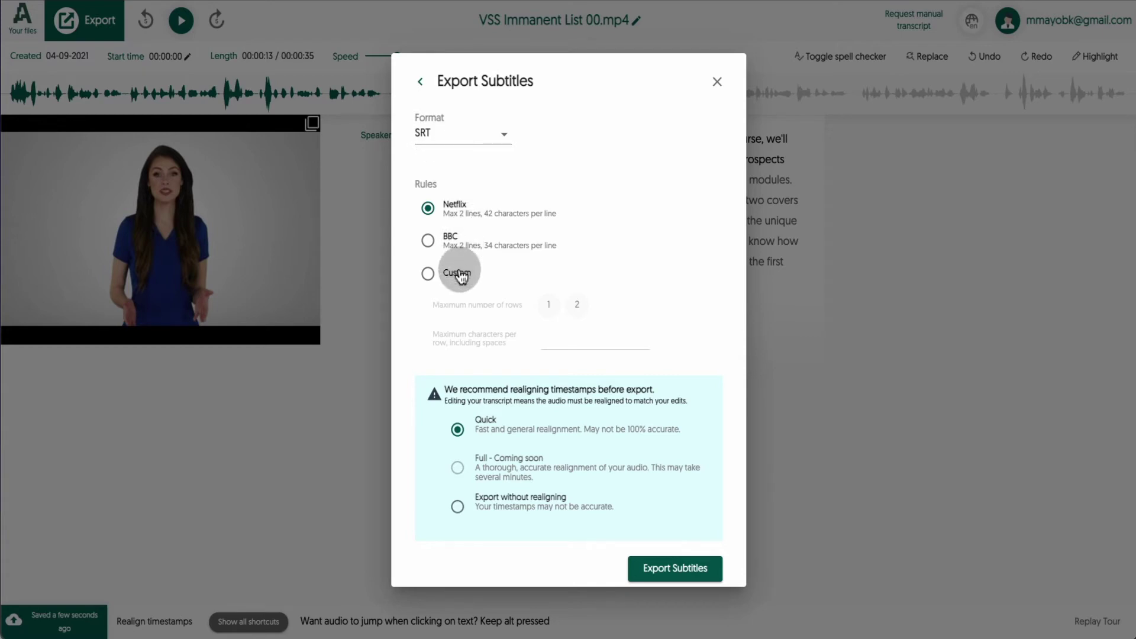
click(421, 82)
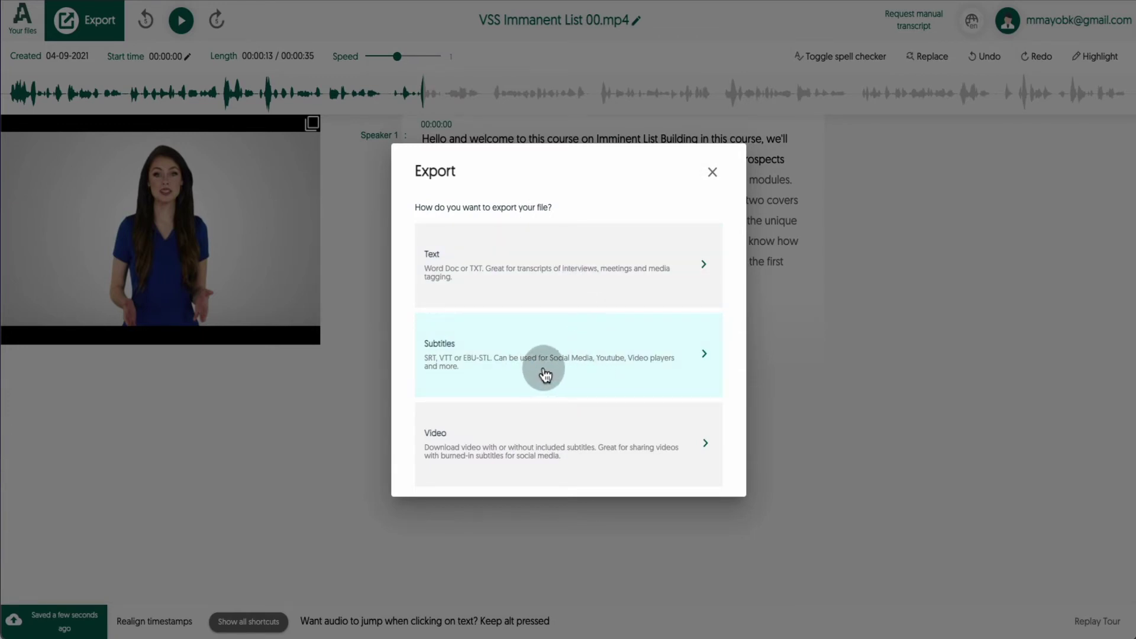
click(667, 374)
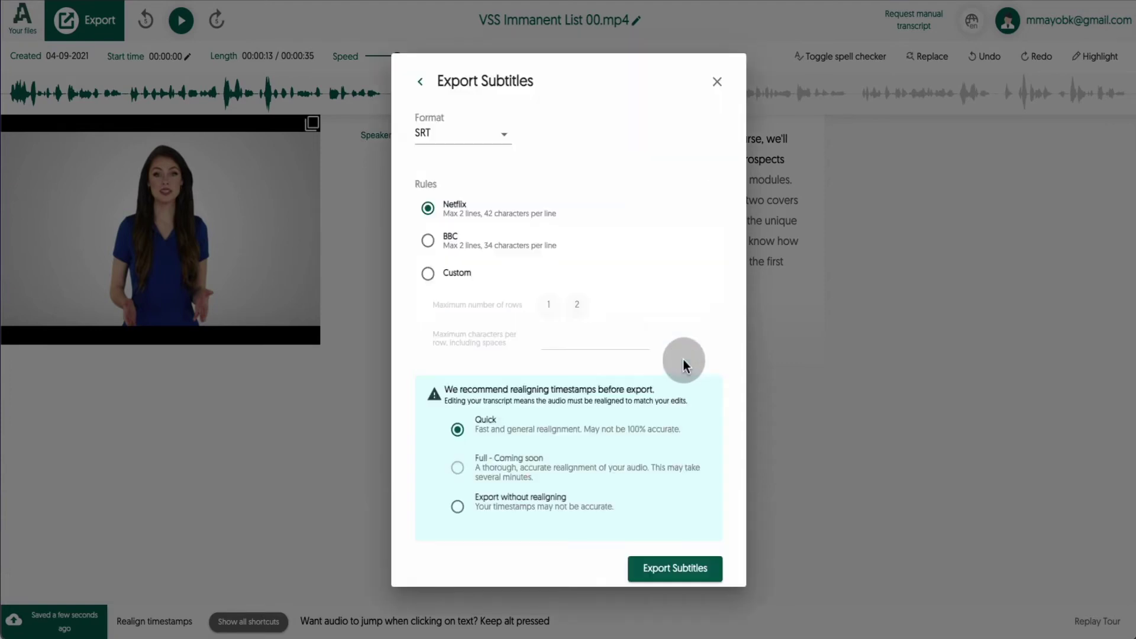
click(503, 130)
click(627, 160)
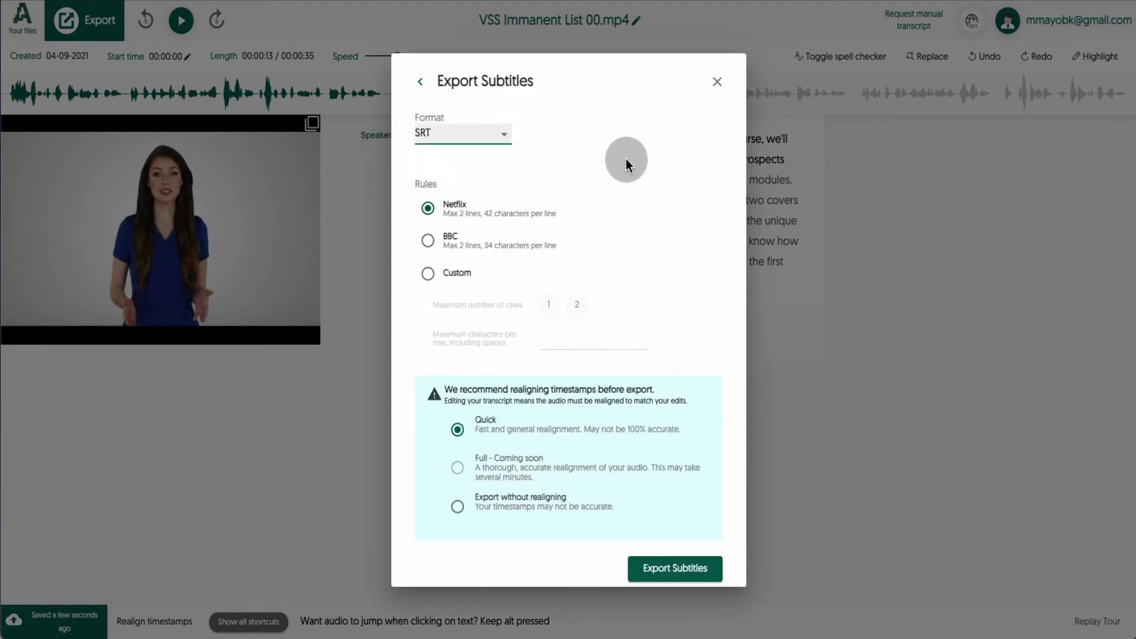
click(716, 83)
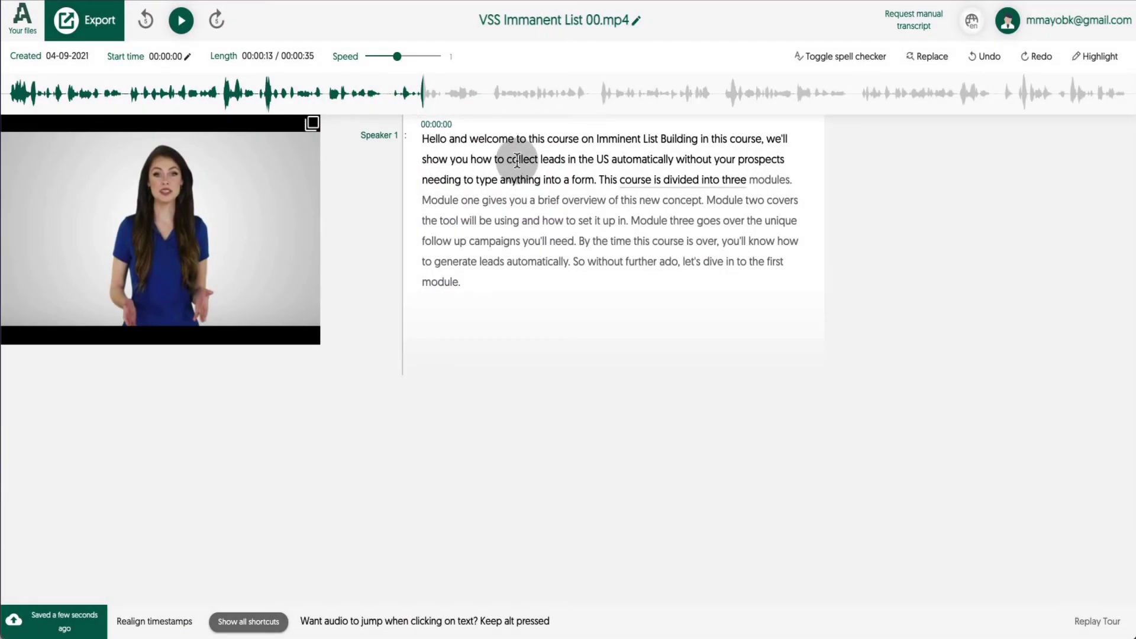
Split the transcript into separate paragraphs before "This course is divided into three modules" and before "Module three goes over"
click(598, 180)
key(Return)
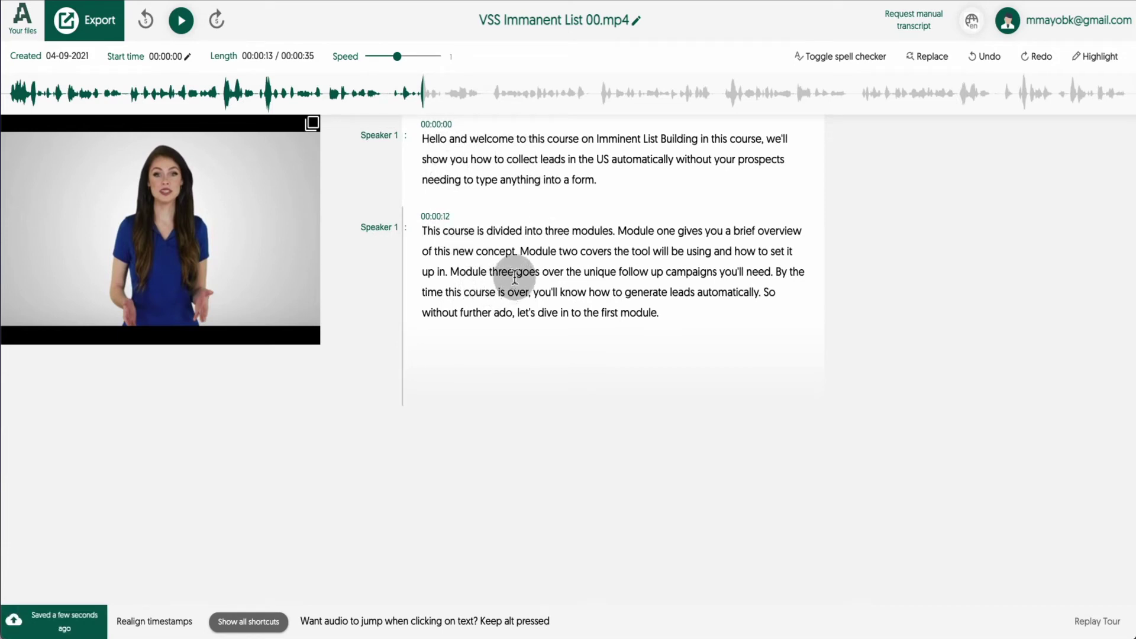
click(450, 272)
key(Return)
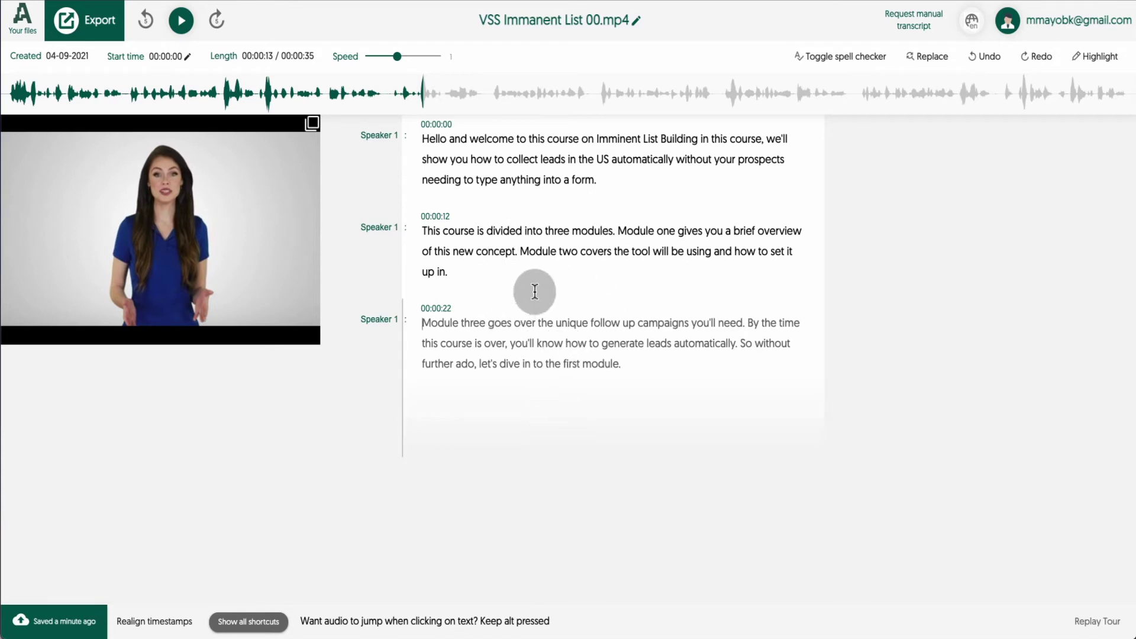
click(477, 308)
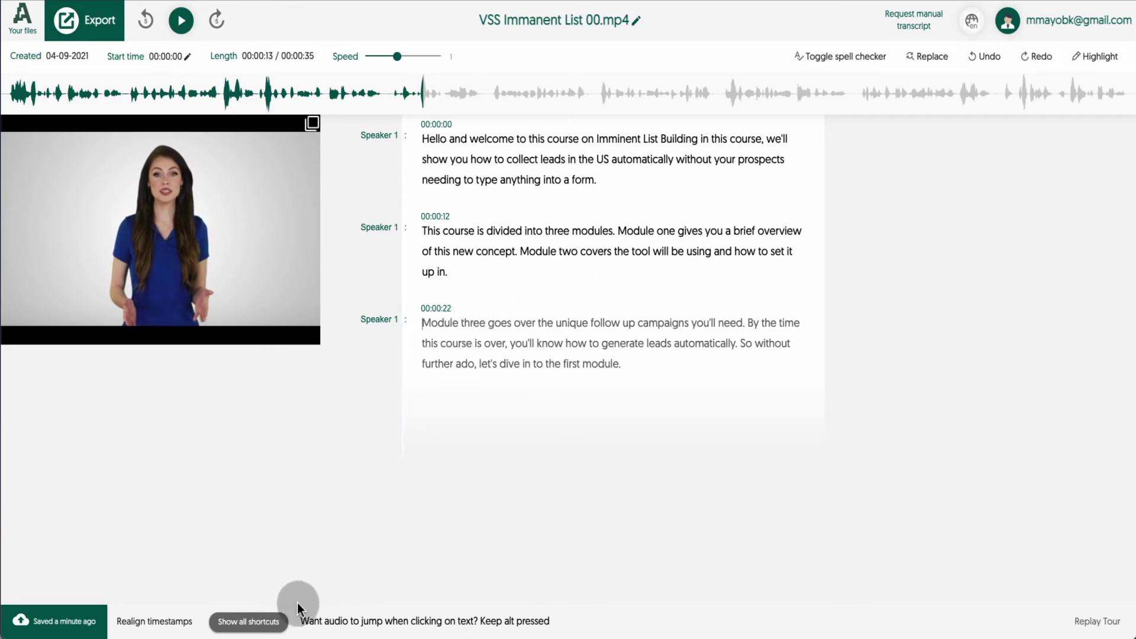
Review the editor's list of keyboard shortcuts, close it, and switch to the My files list
click(251, 622)
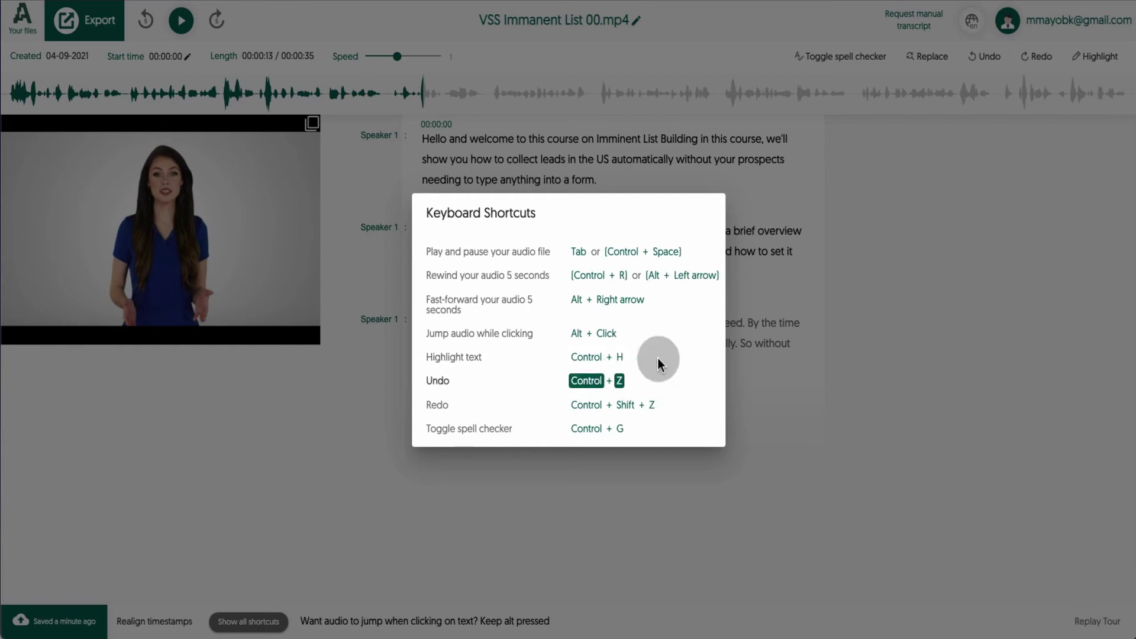
click(932, 284)
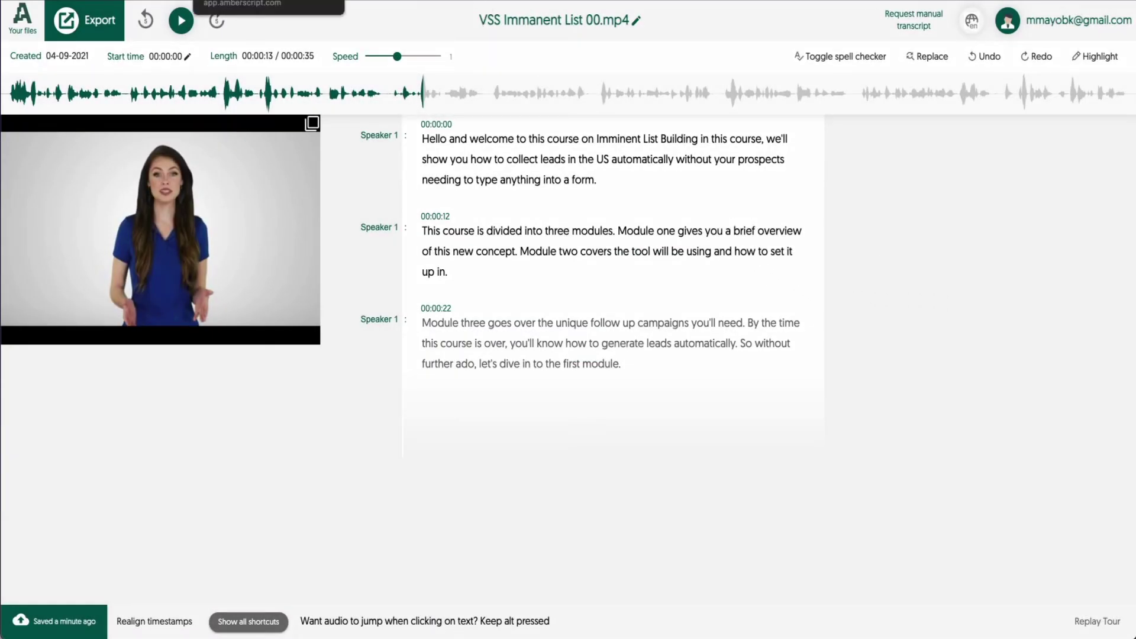
click(272, 1)
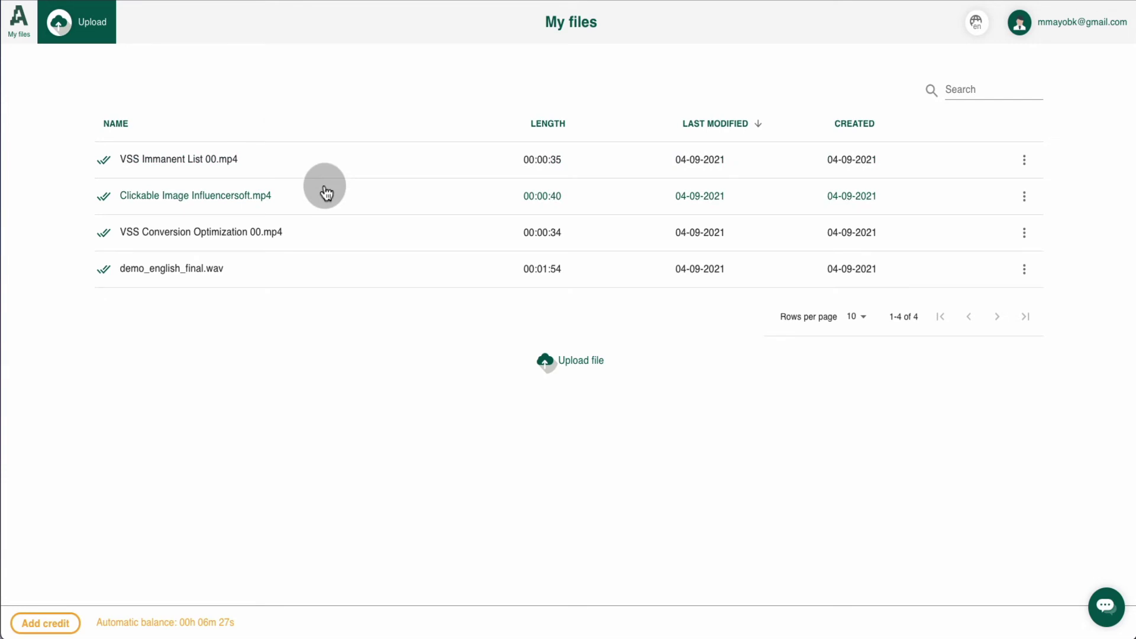
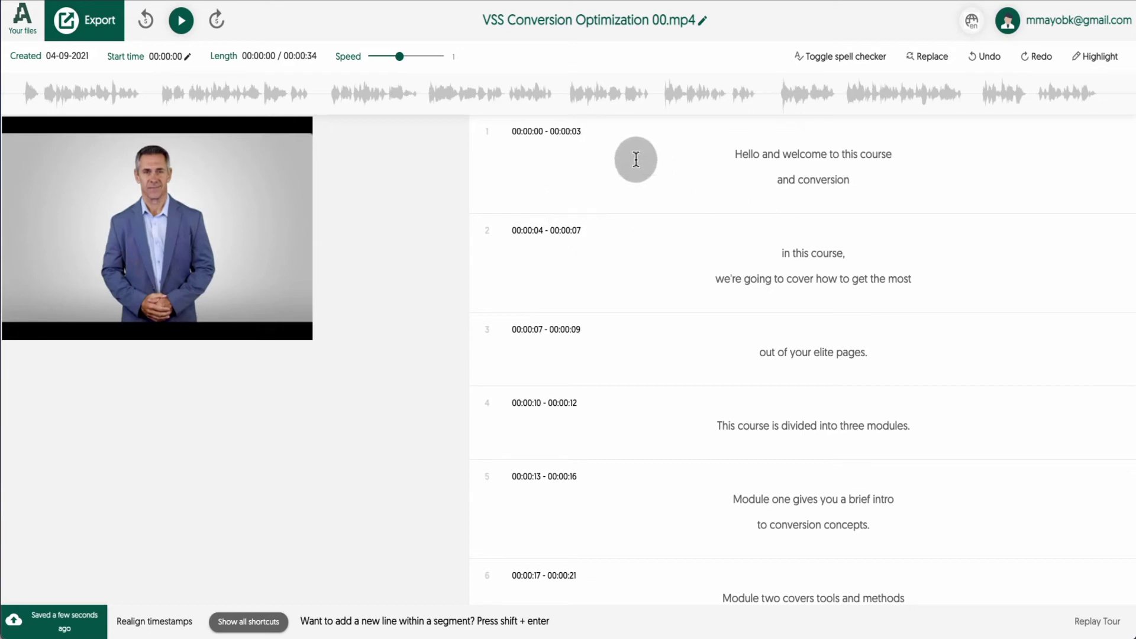
Append "kwon" to the first subtitle segment of VSS Conversion Optimization 00.mp4 and preview the captions up to 00:00:07
click(869, 181)
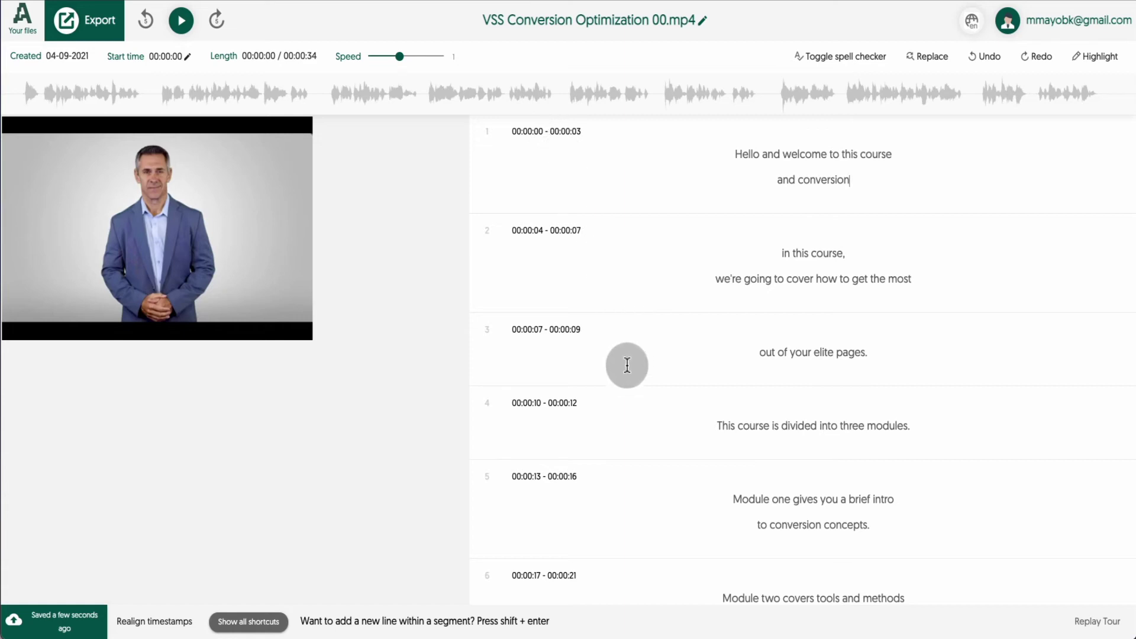
scroll(627, 365, down, 2)
scroll(627, 364, up, 2)
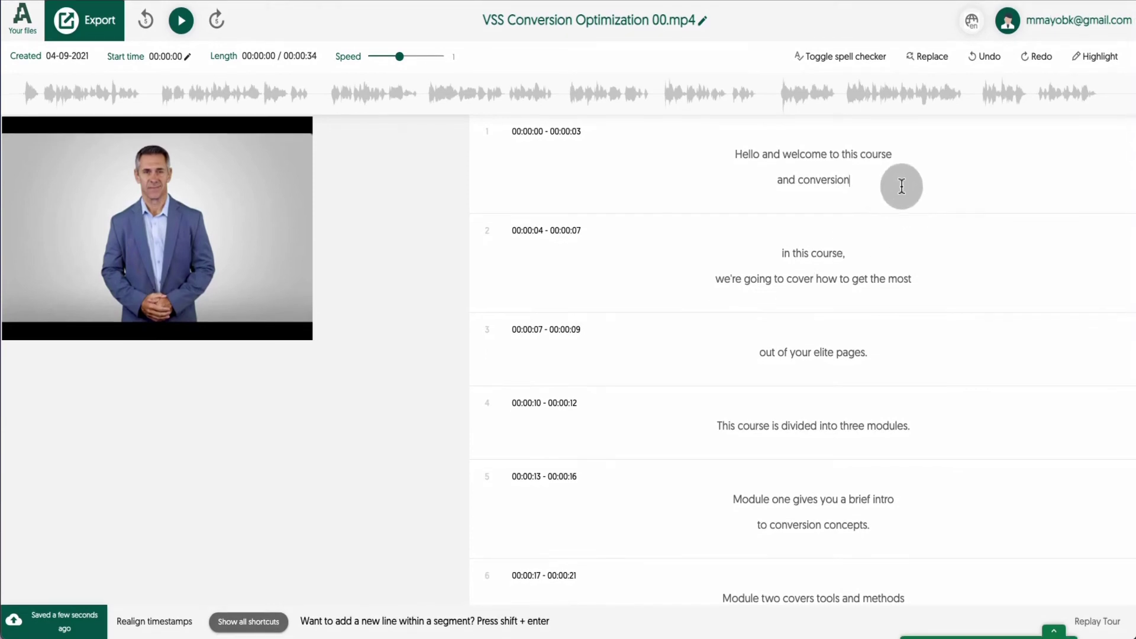
text(k)
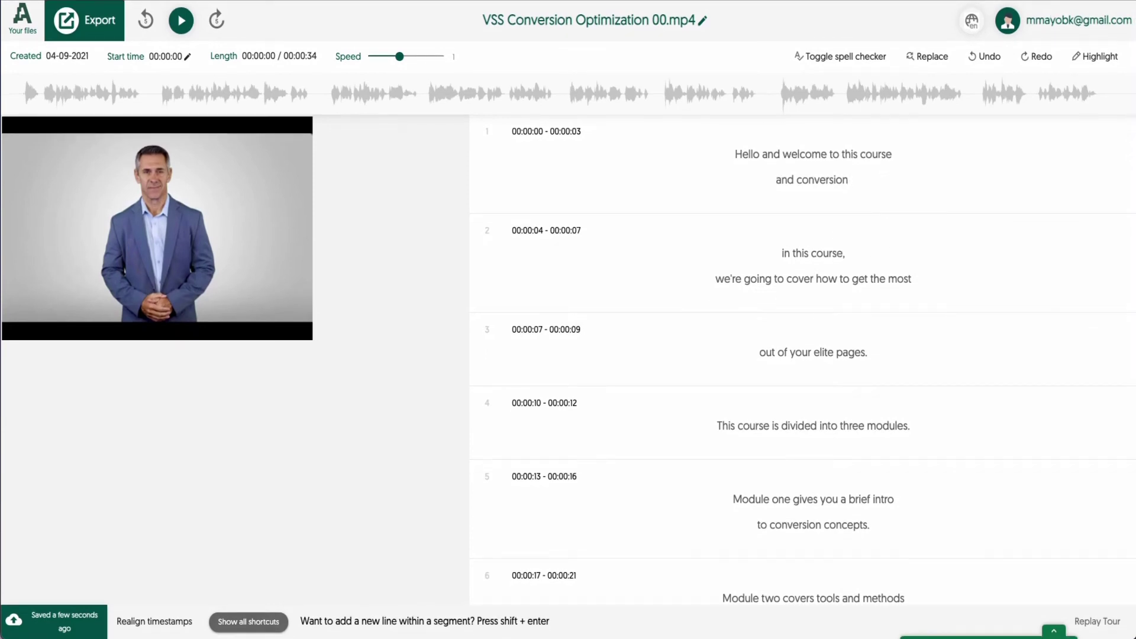
text(won)
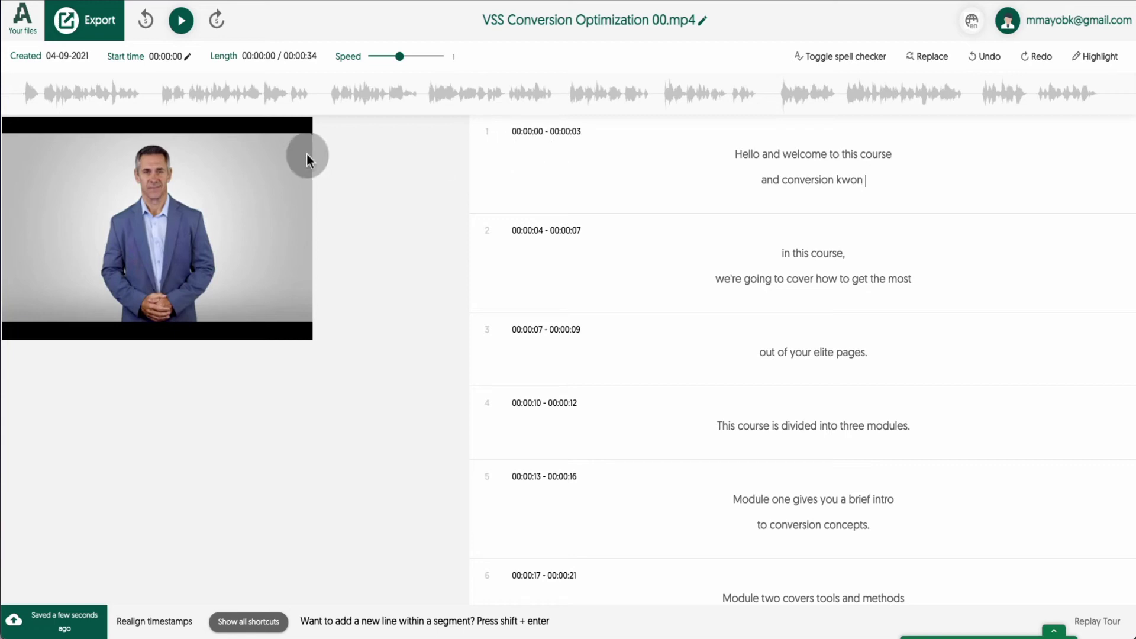
click(180, 21)
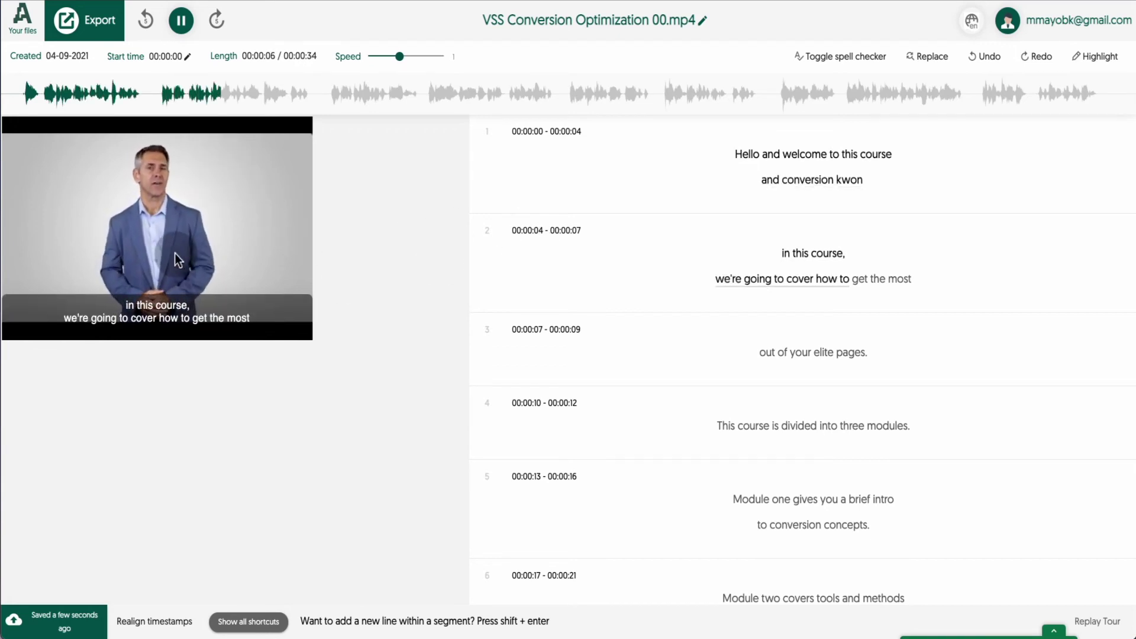
click(178, 30)
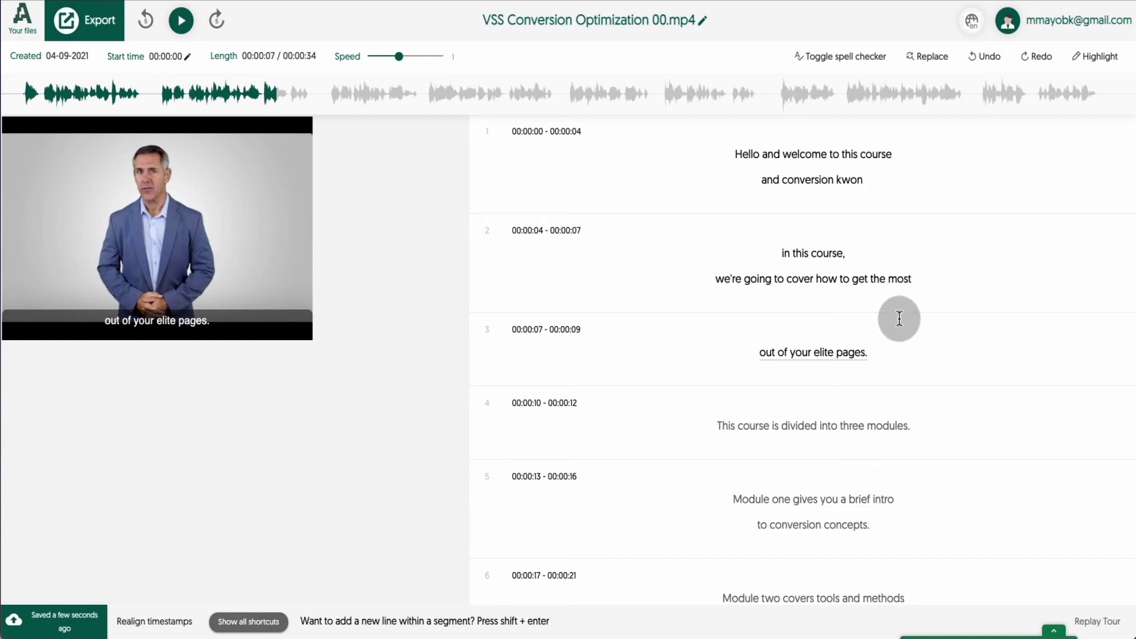
Shorten the transcription's name to "VSS Conversion Optimization", dropping the number and file extension, and save it
click(703, 22)
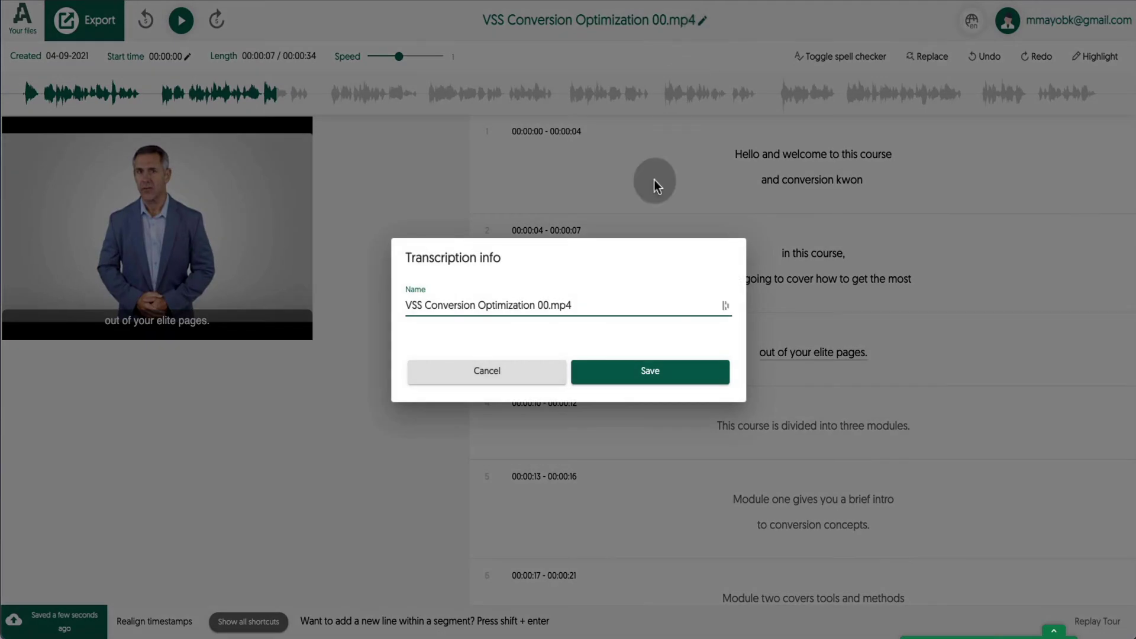
key(BackSpace)
key(BackSpace)
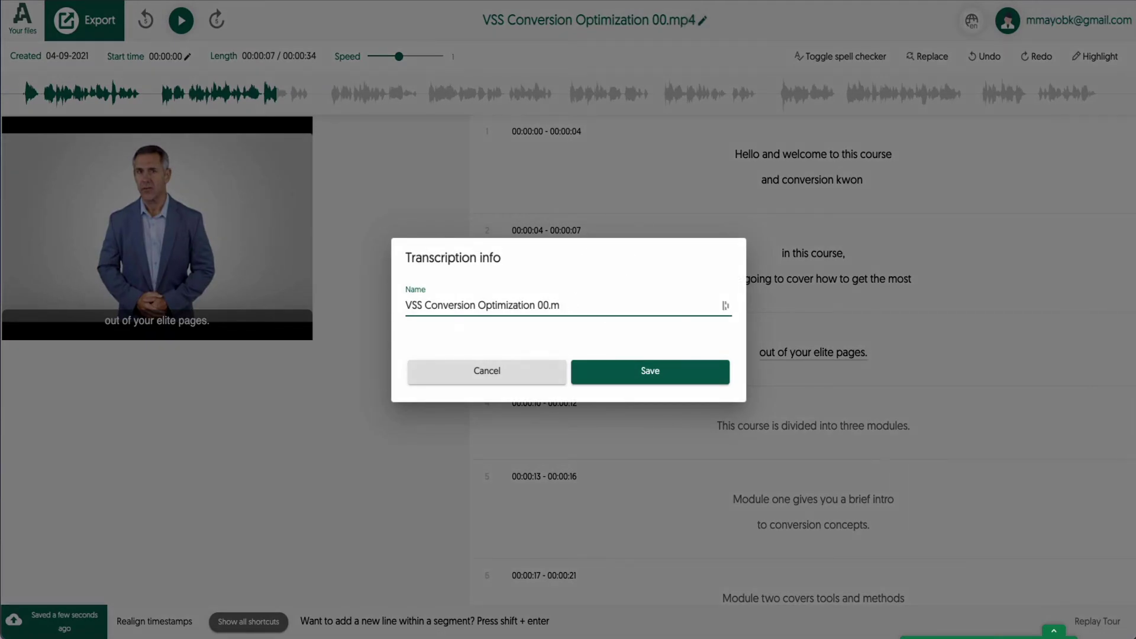
key(BackSpace)
key(BackSpace)
key(BackSpace)
key(BackSpace)
key(BackSpace)
click(638, 368)
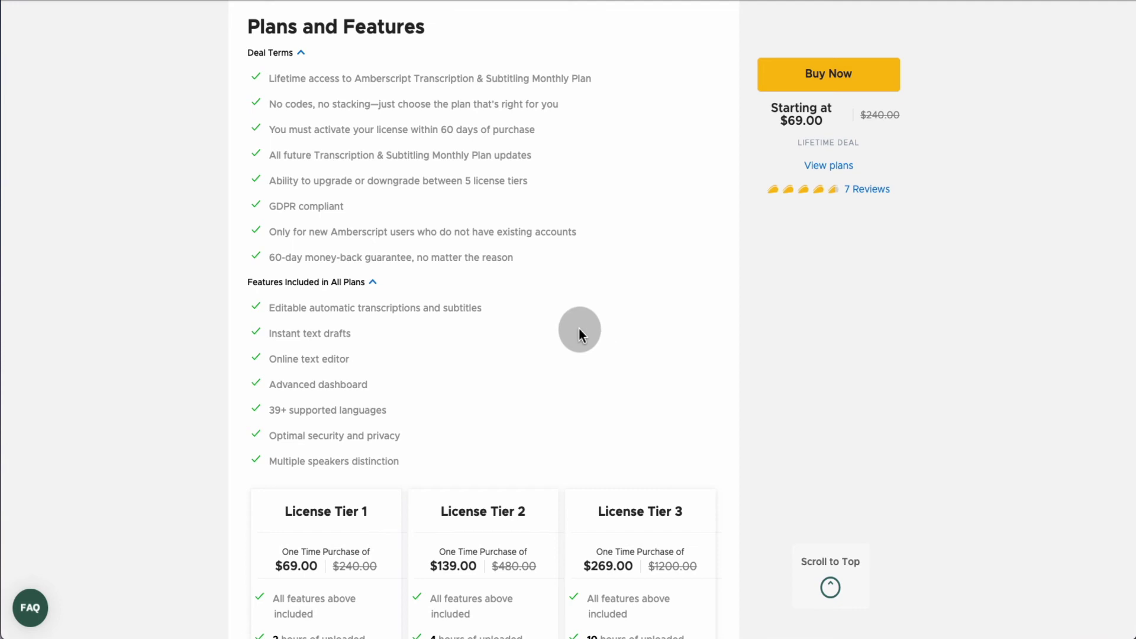
Review the Amberscript deal's terms, included features and license tiers on AppSumo, including the list of other available tiers
scroll(578, 328, down, 3)
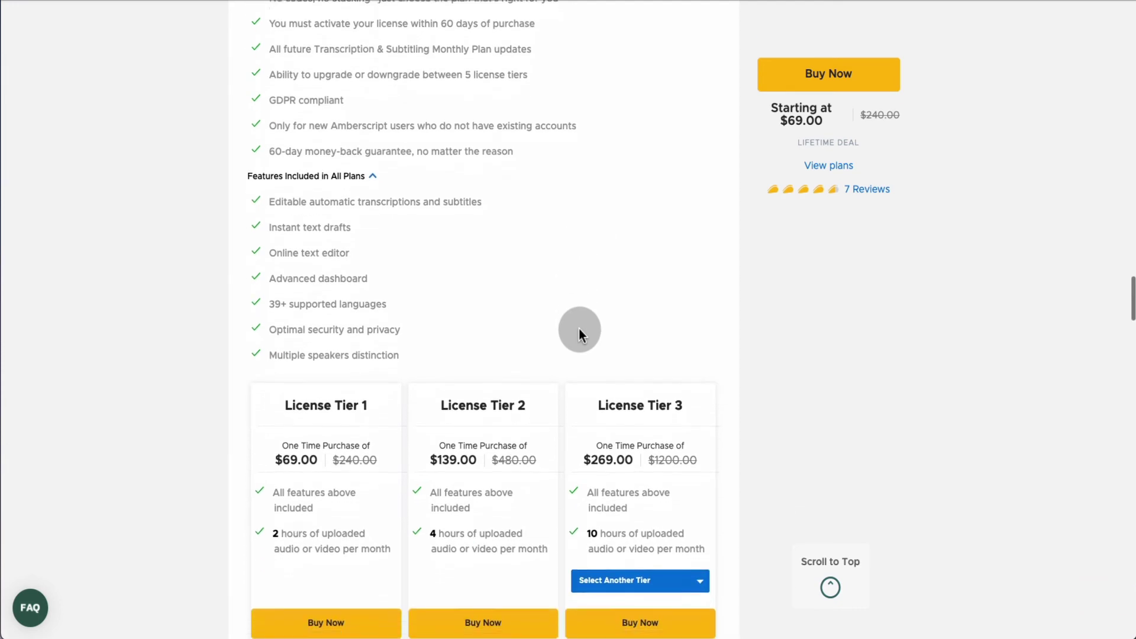
scroll(579, 328, down, 1)
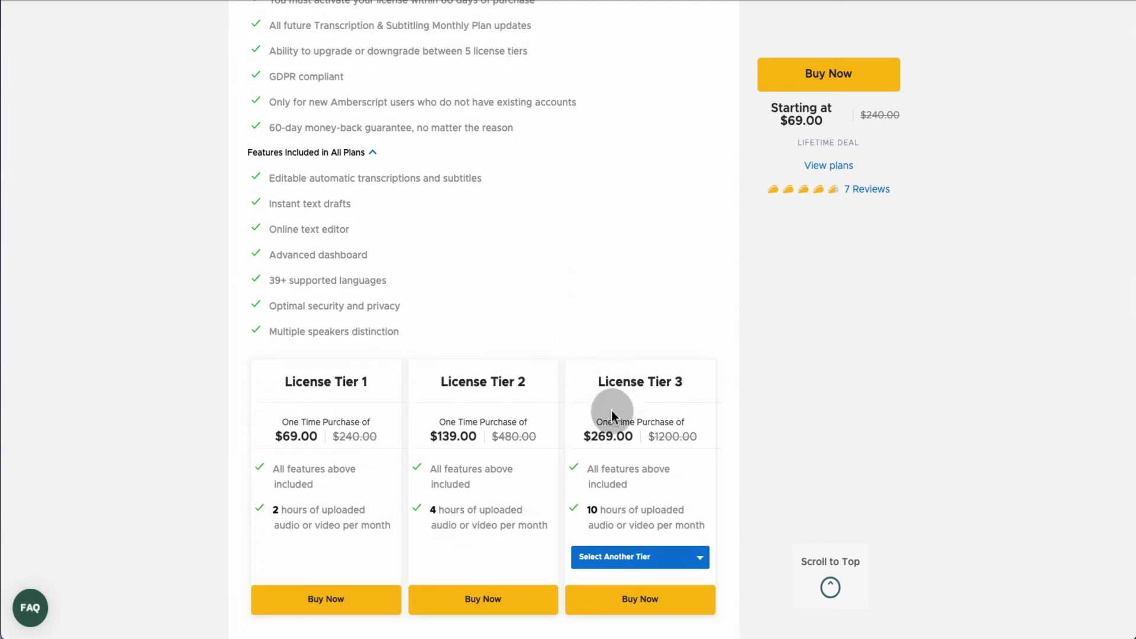
click(651, 567)
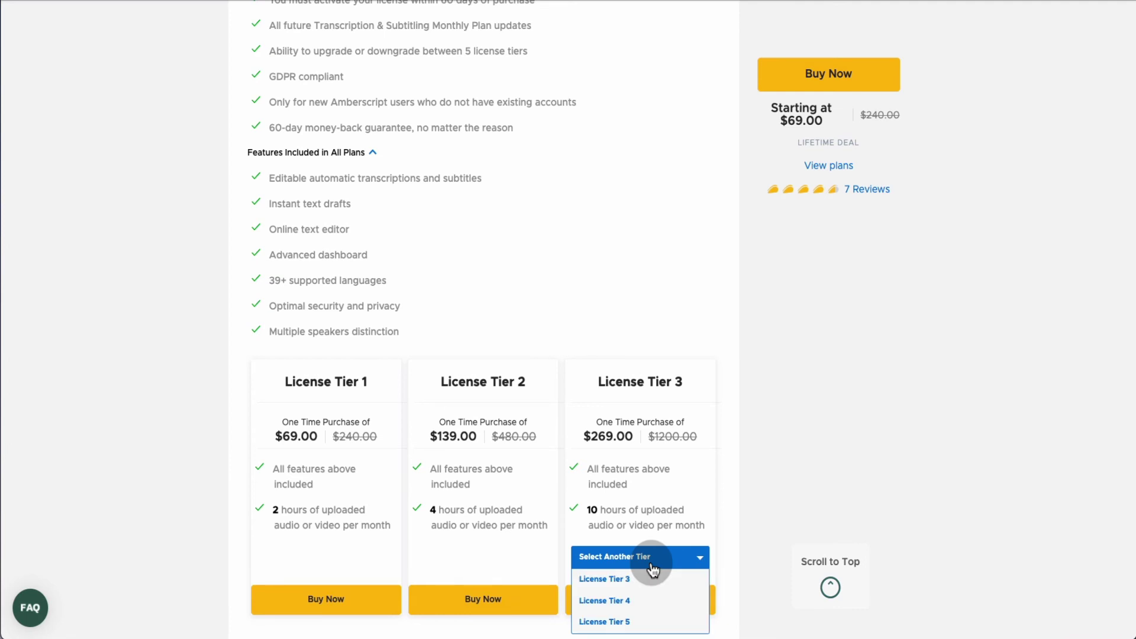
click(761, 491)
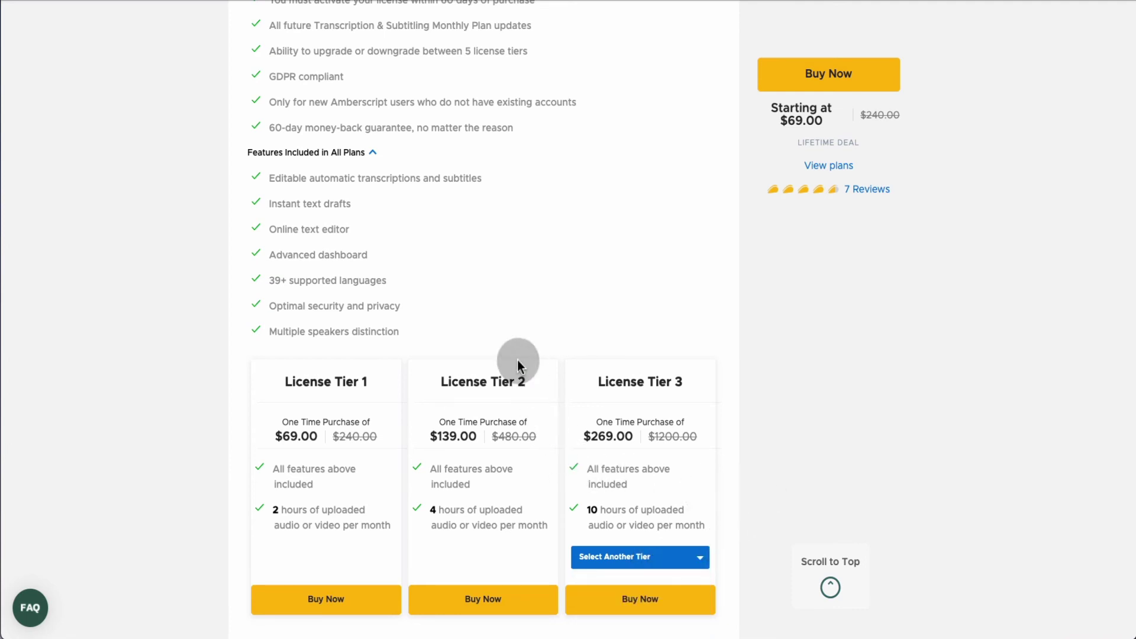
scroll(517, 361, up, 2)
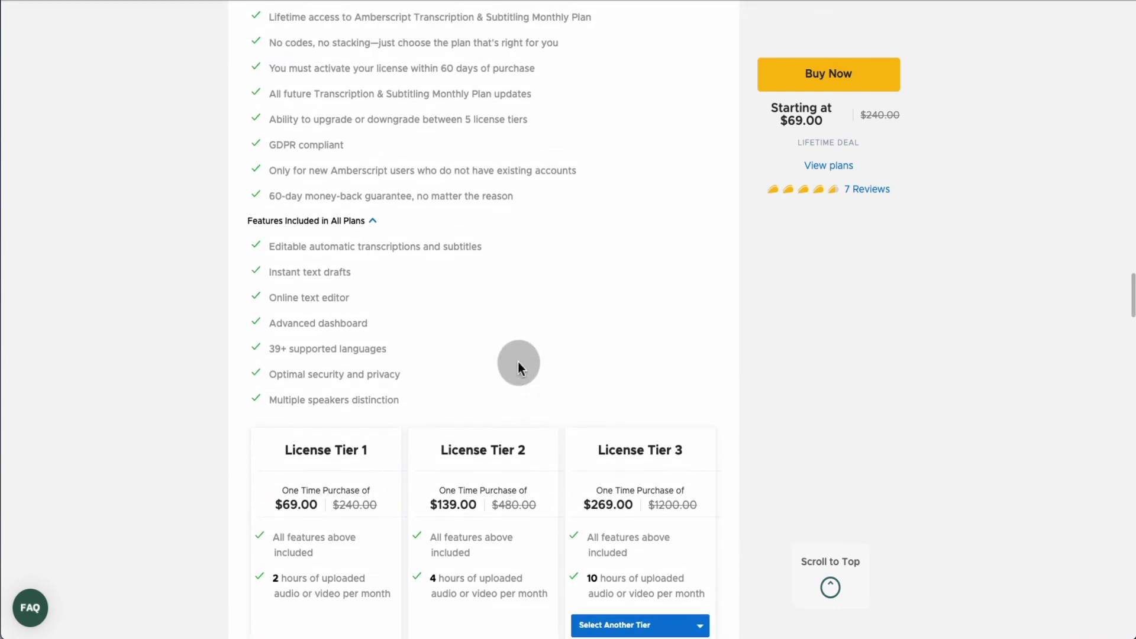
scroll(517, 362, down, 2)
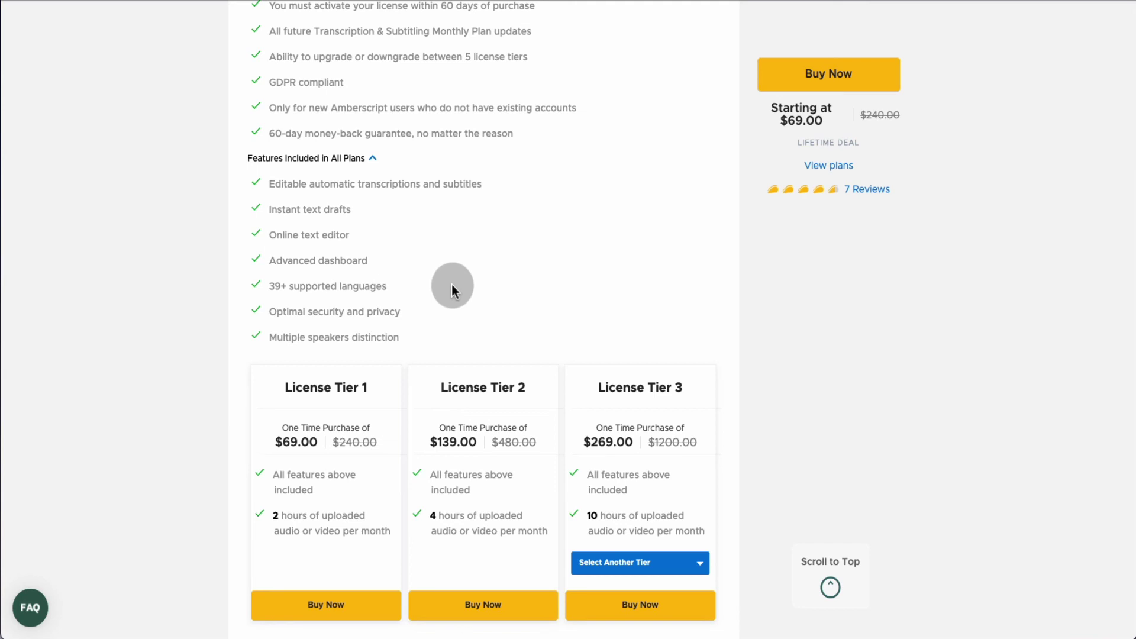
scroll(451, 286, down, 1)
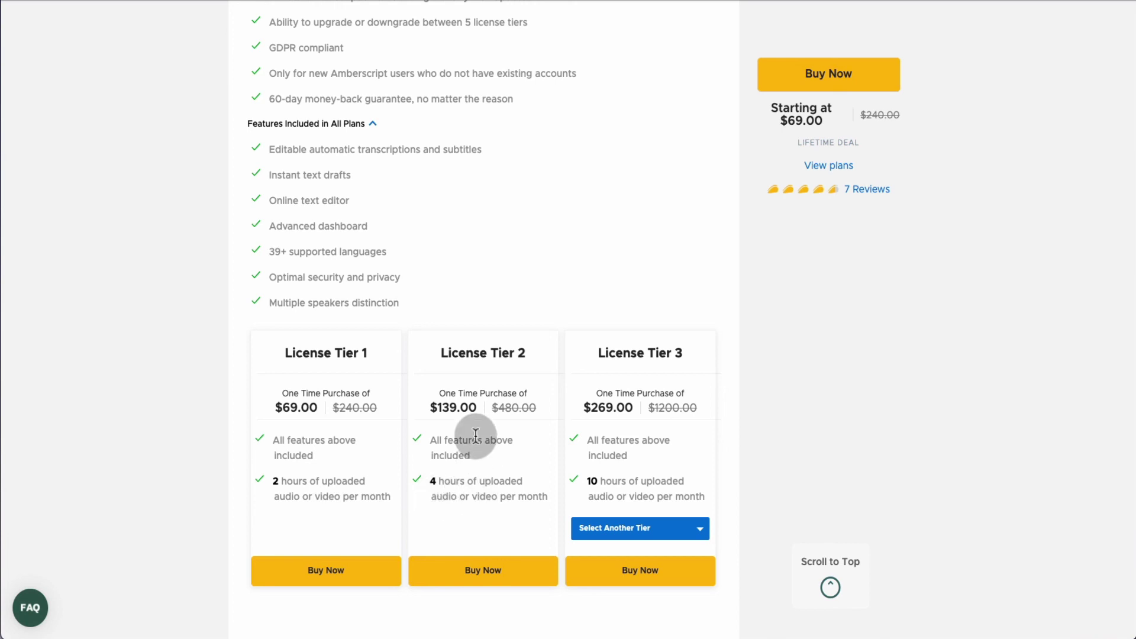
Show License Tier 5 in the third plan card and compare it with the other tiers and included features
click(614, 532)
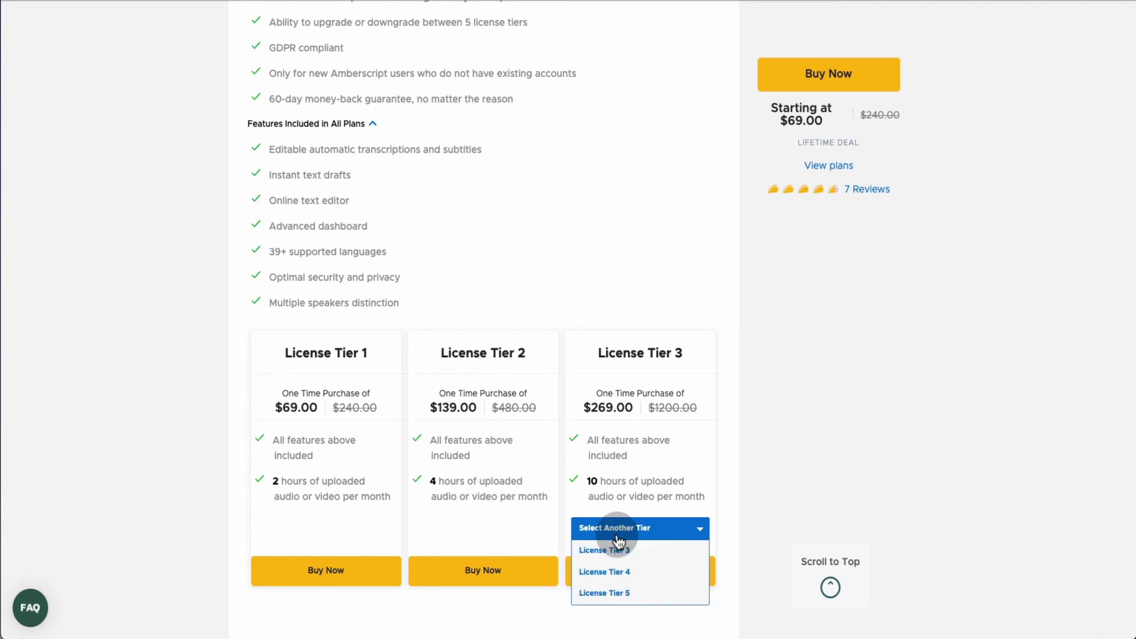
click(614, 590)
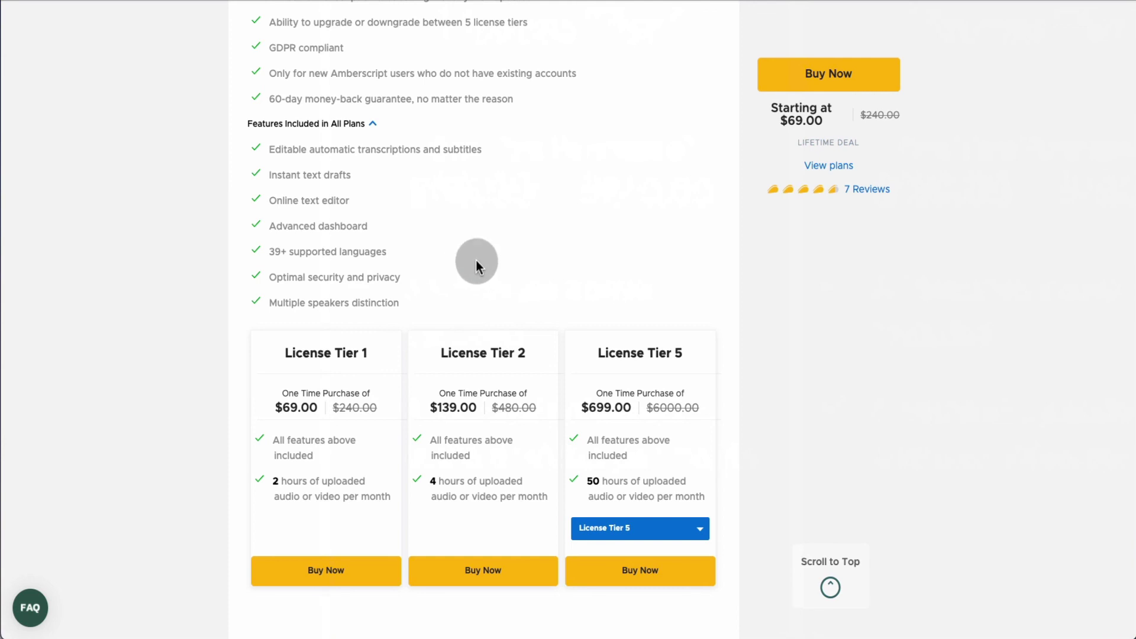
scroll(476, 266, up, 1)
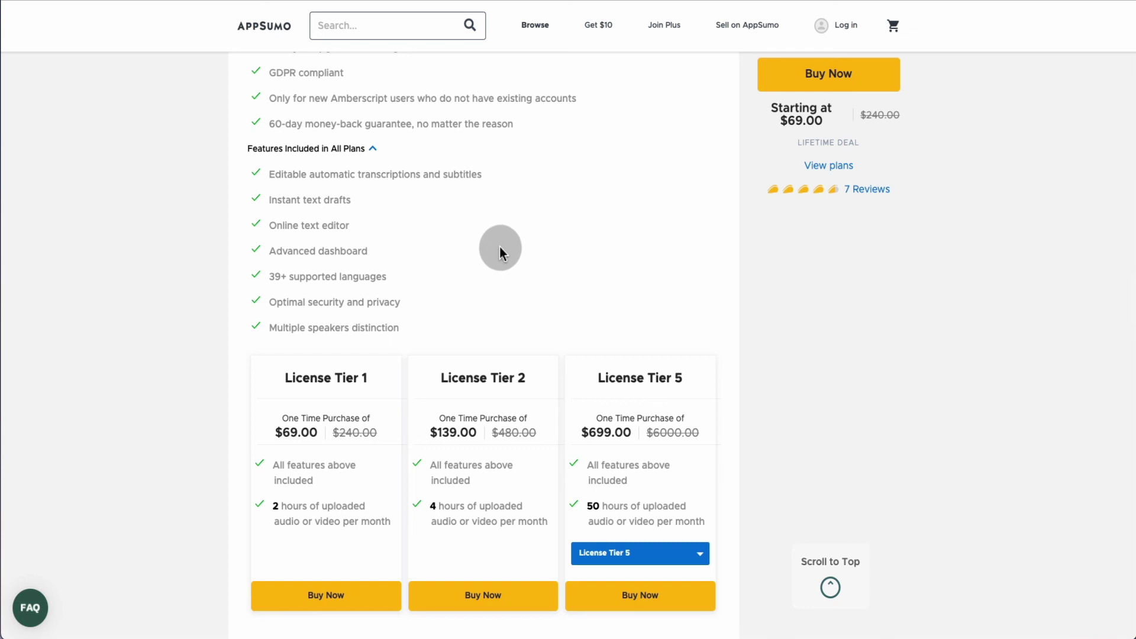
scroll(499, 249, up, 1)
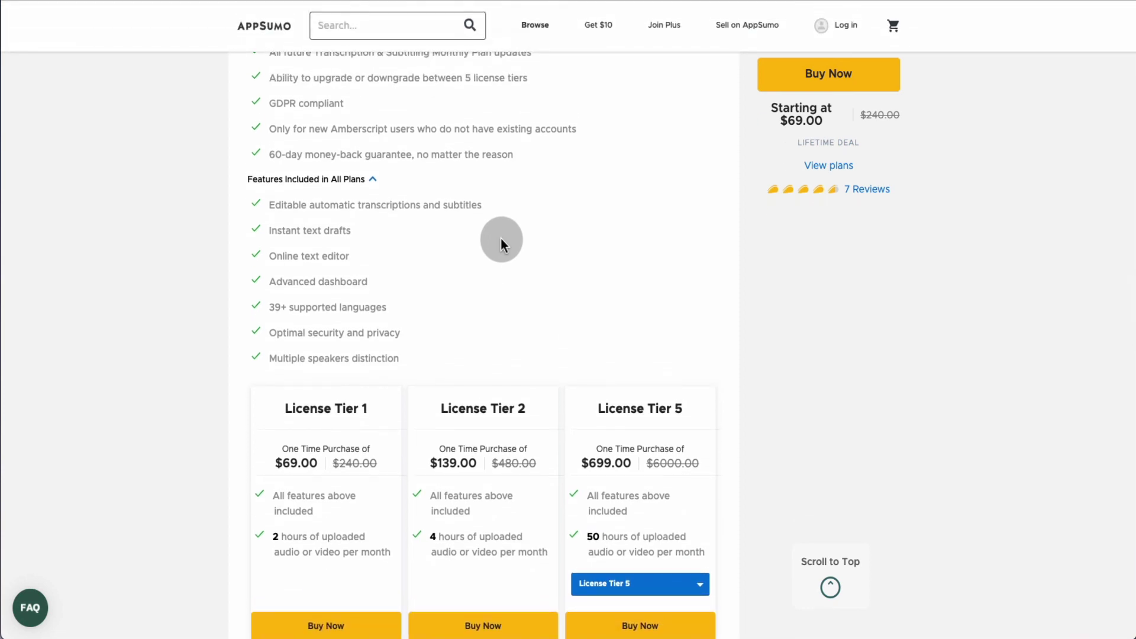
scroll(501, 239, up, 1)
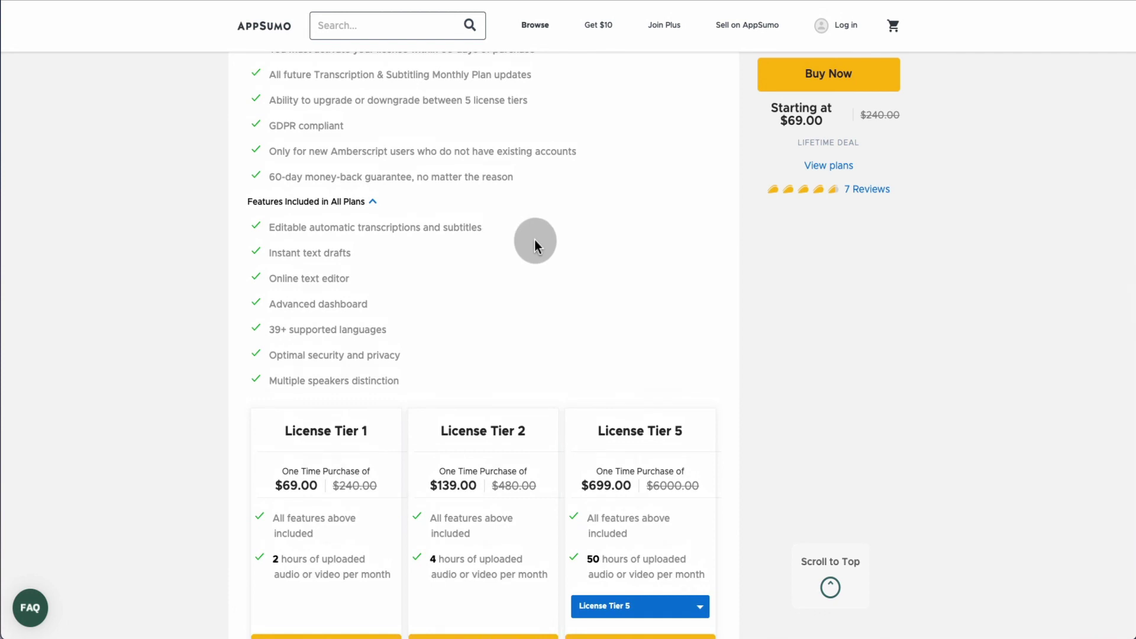